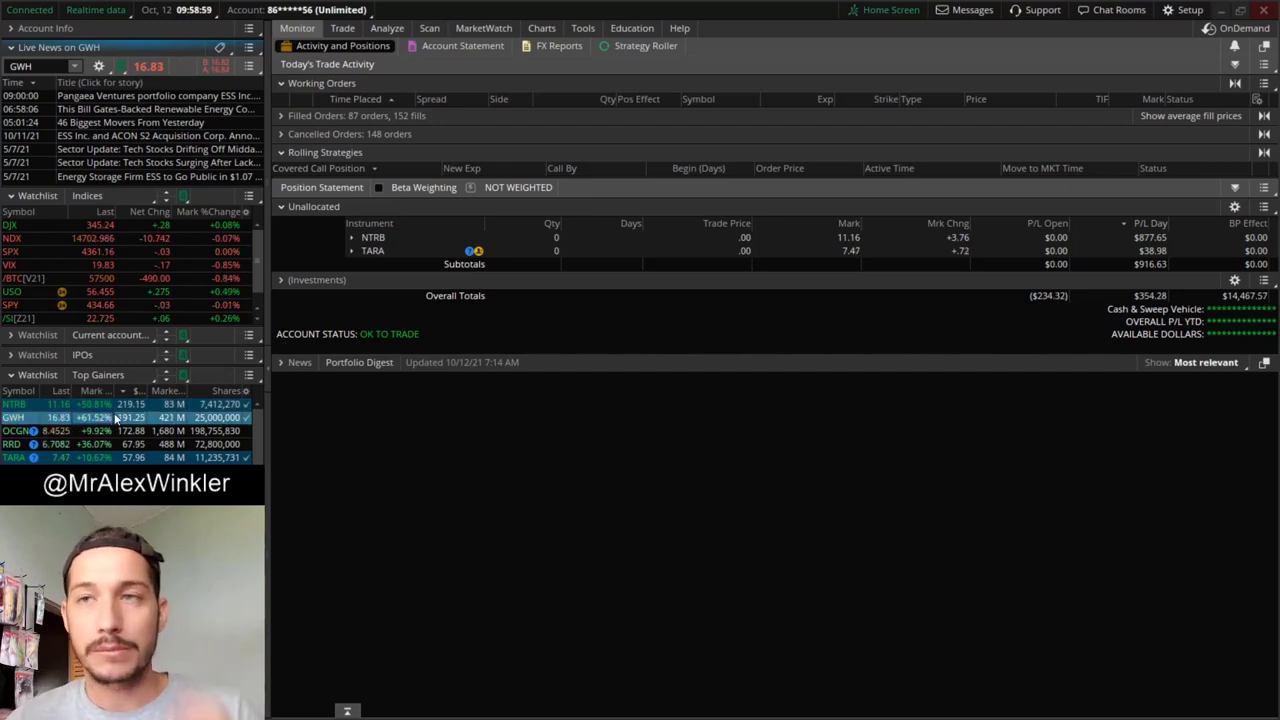
Open the GWH Active Trader charts and examine the one-minute price action around the market open
left_click(342, 28)
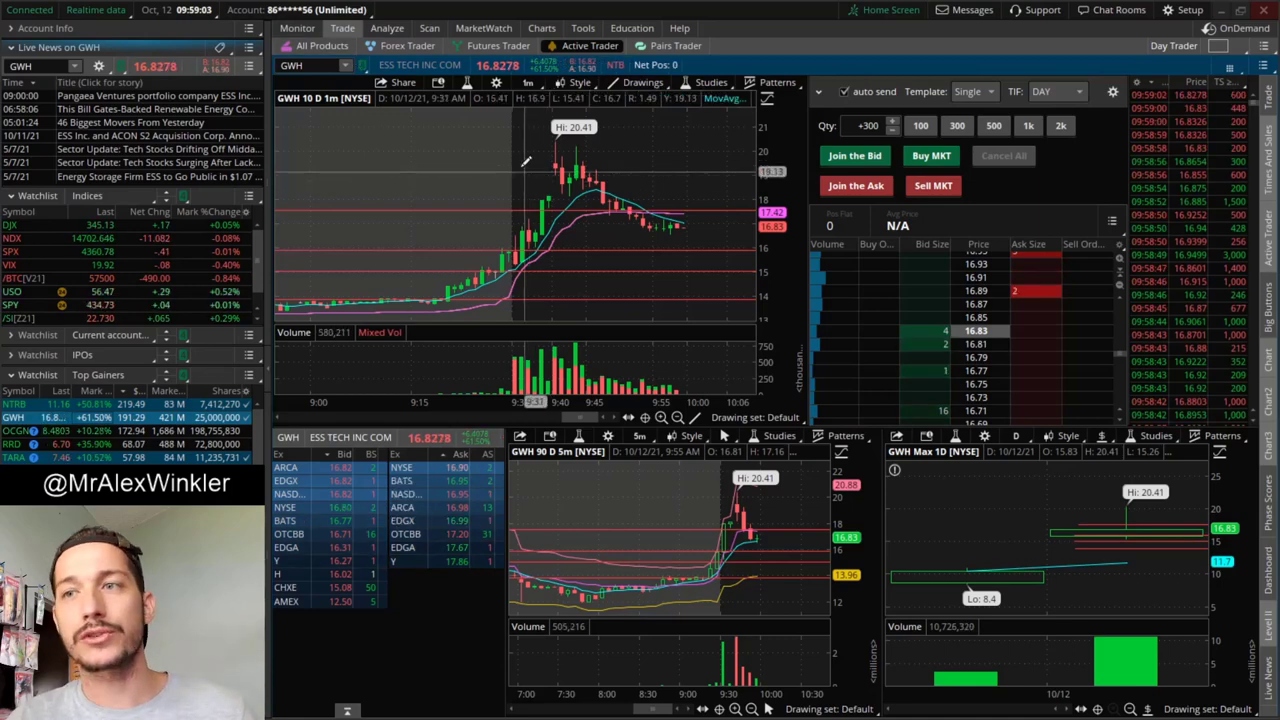
right_click(533, 212, "ctrl")
left_click(533, 212)
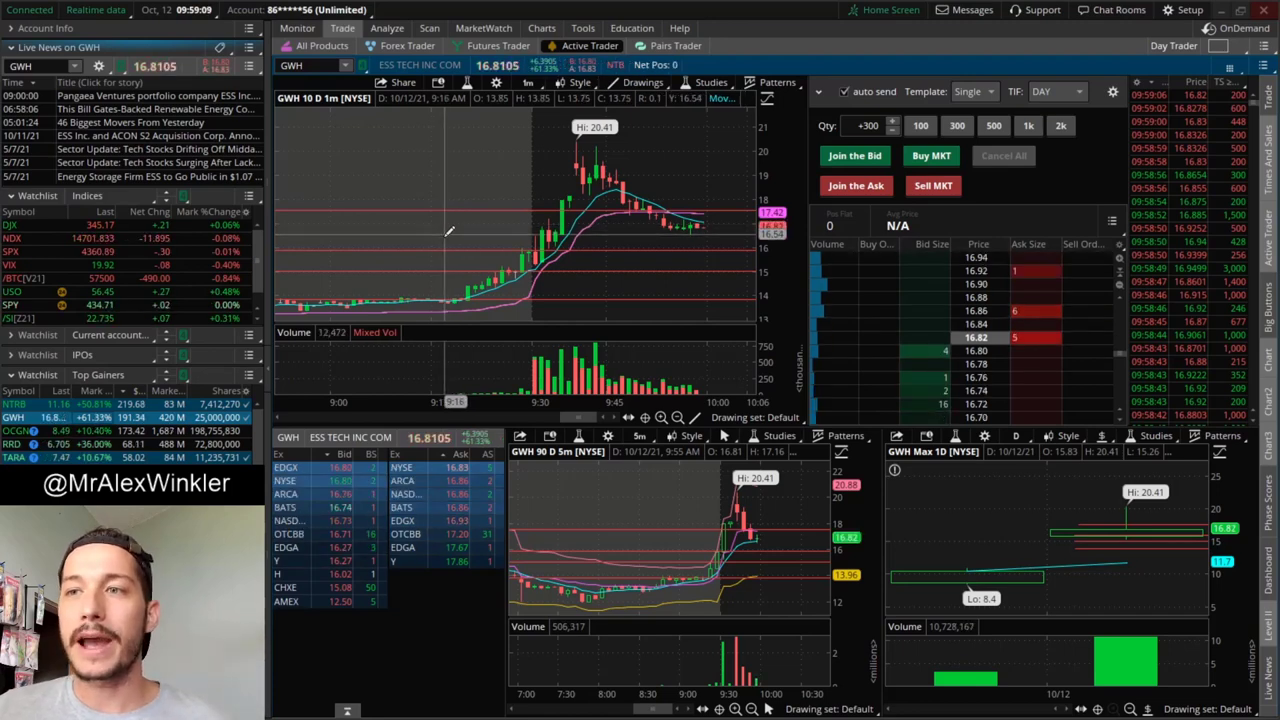
scroll(420, 211, "up", 1)
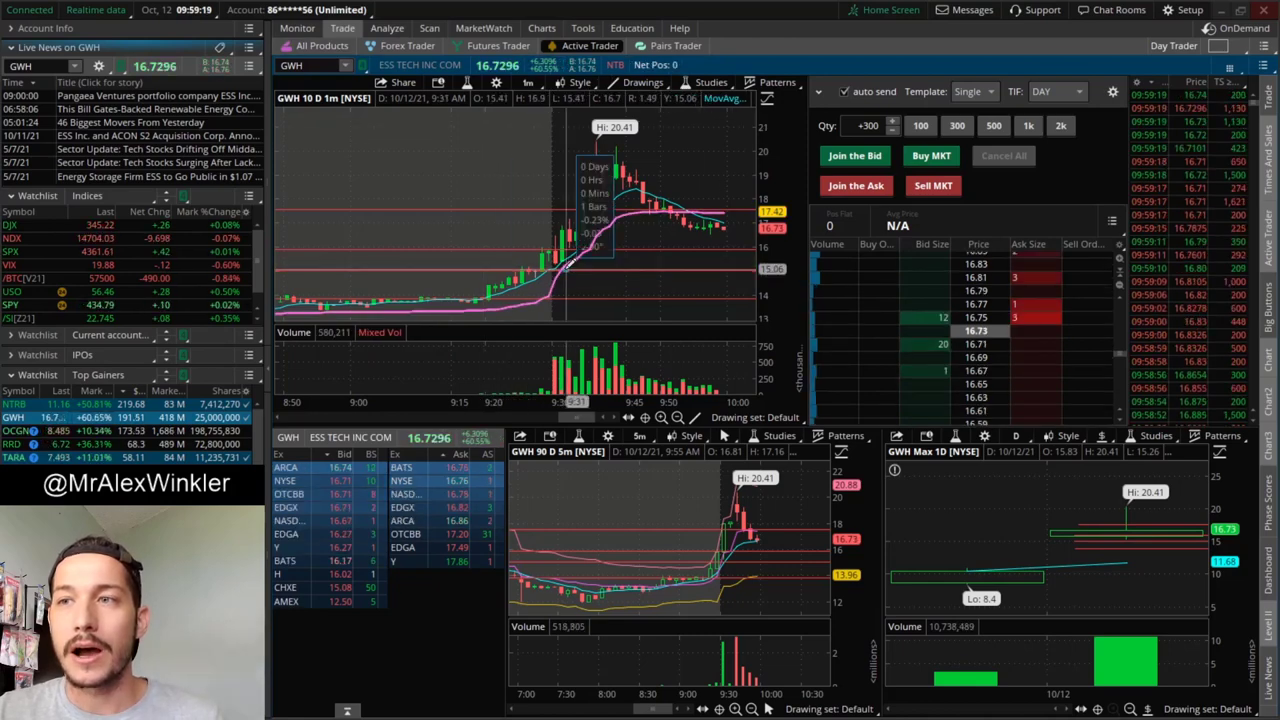
Trace GWH's climb from the market open on the one-minute chart with a temporary trendline, and remove it
left_click_drag(556, 268, 626, 140)
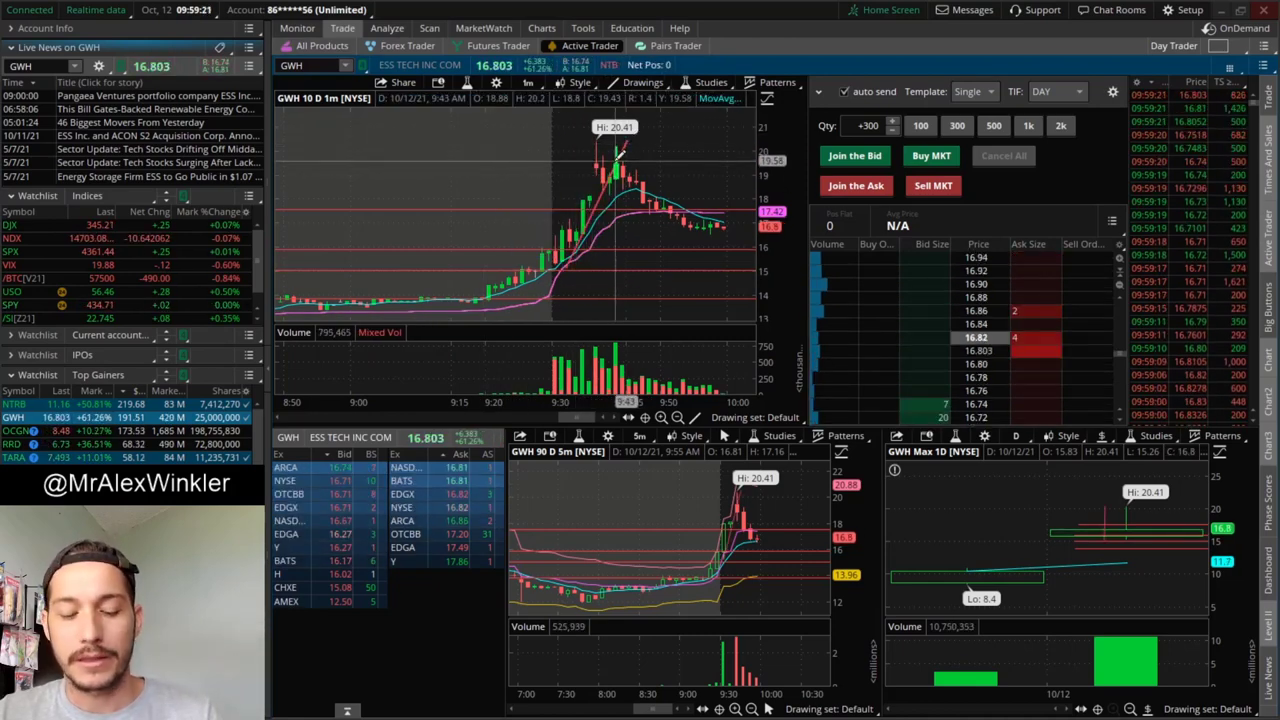
key("ctrl")
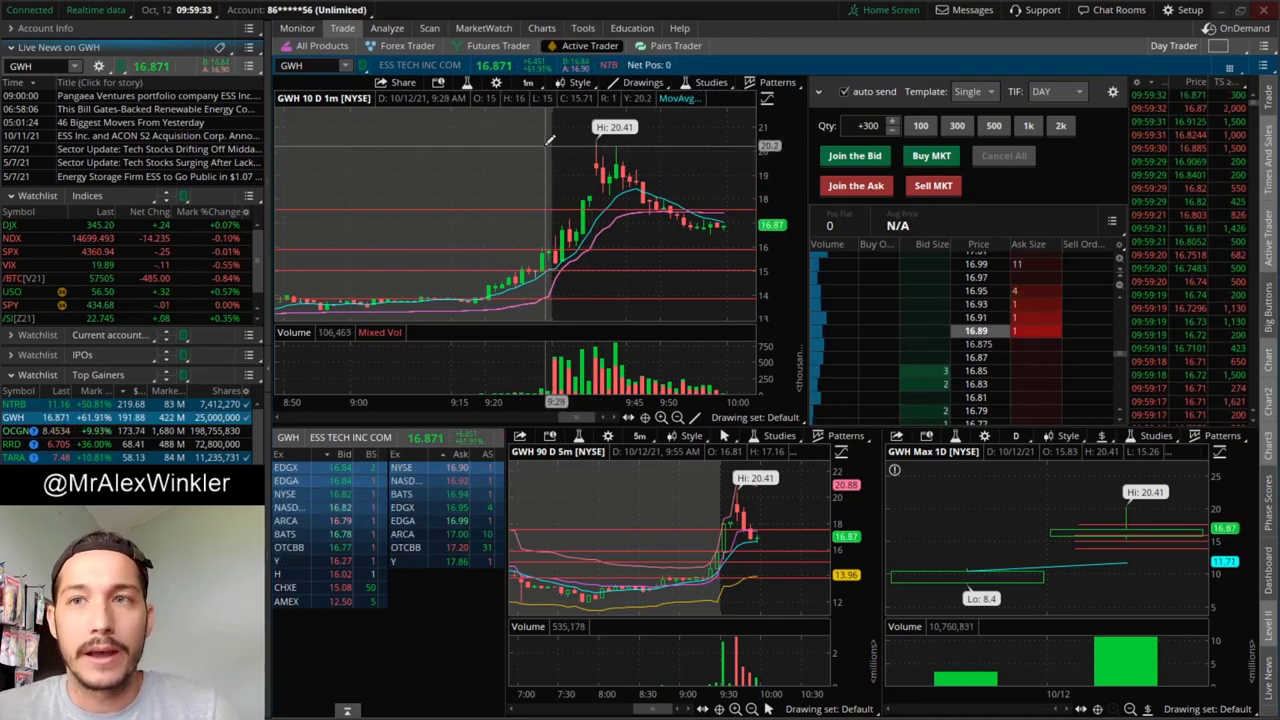
scroll(530, 150, "down", 2)
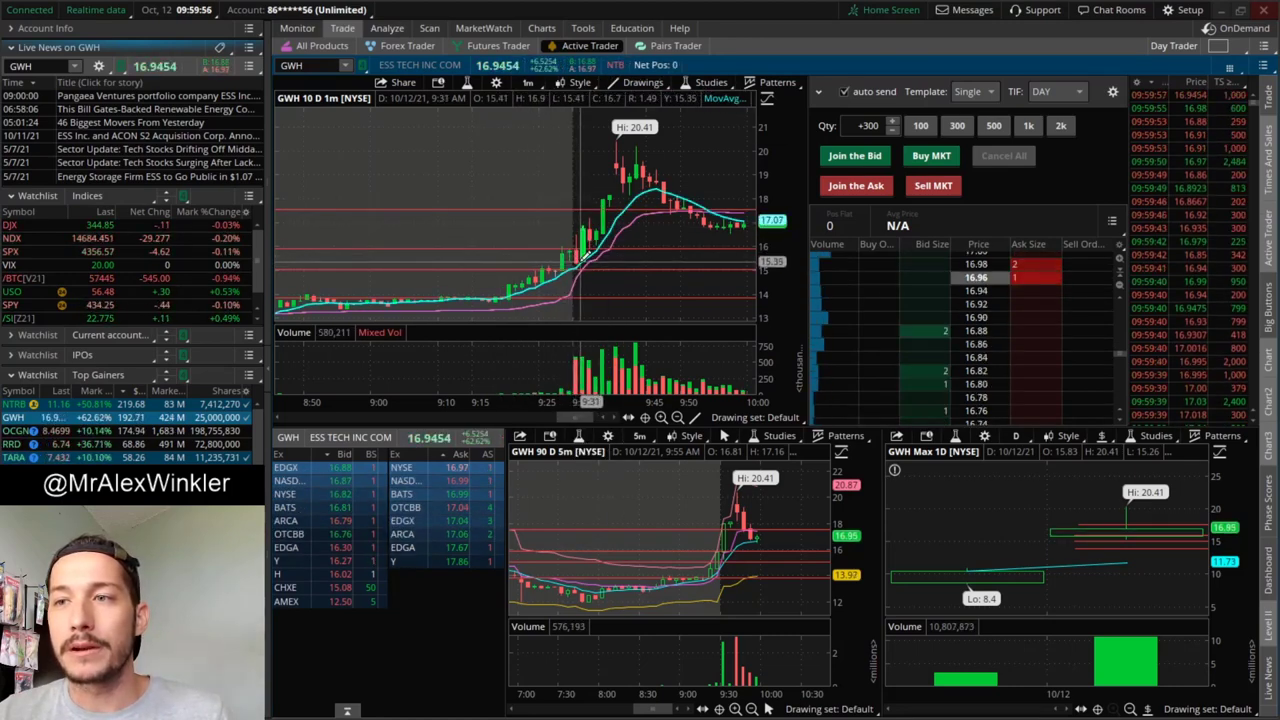
left_click_drag(576, 255, 599, 233)
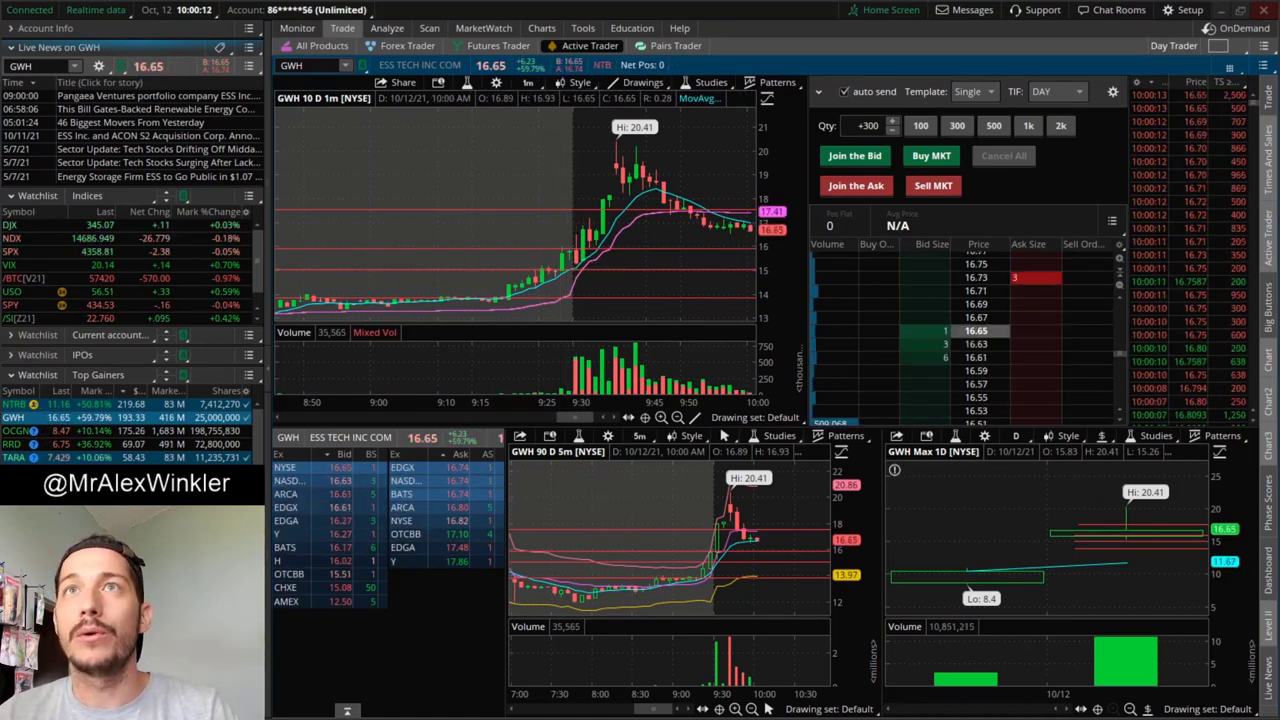
Load NTRB from the Top Gainers watchlist and trace its latest one-minute price spike with temporary drawings
left_click(137, 405)
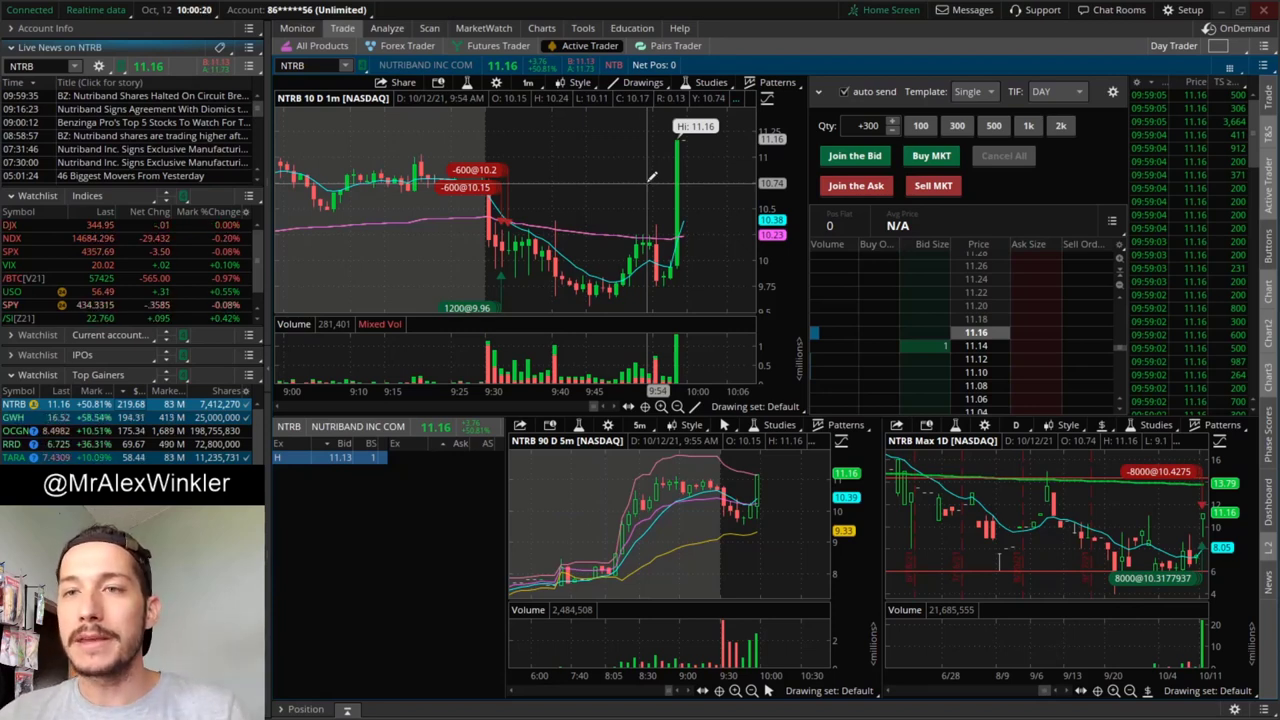
middle_click(596, 275)
left_click(596, 275)
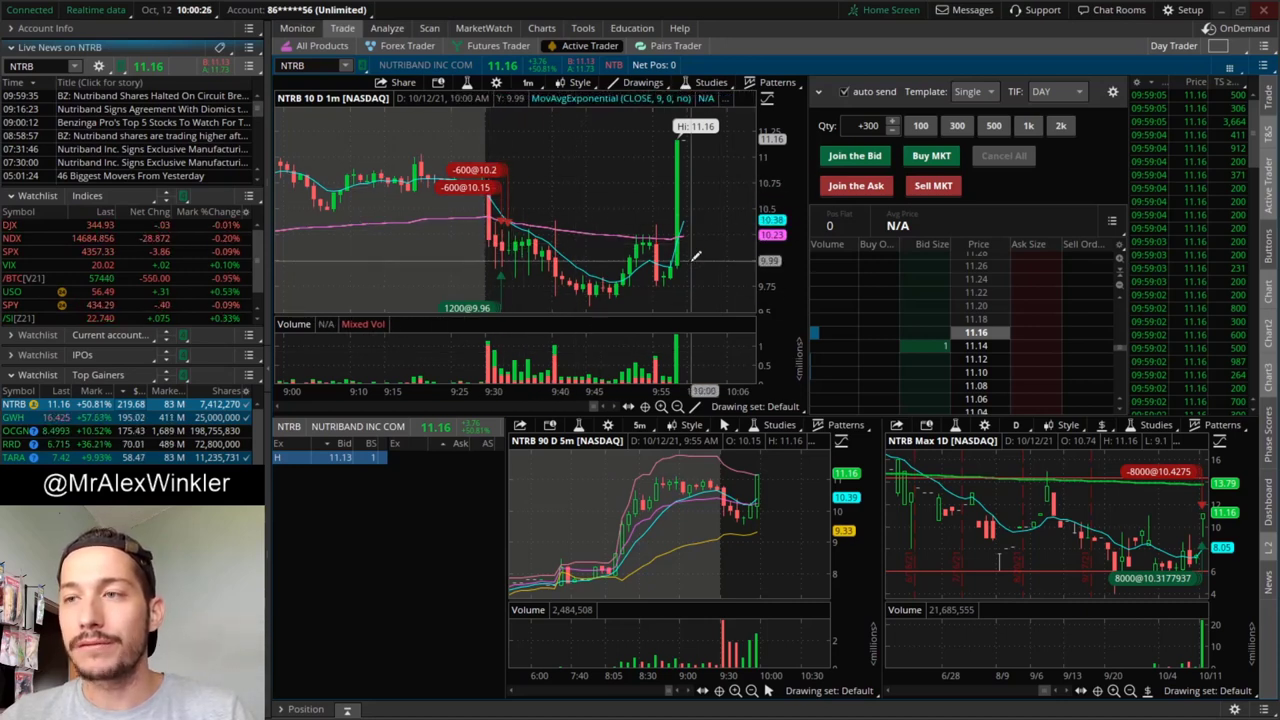
left_click(674, 283)
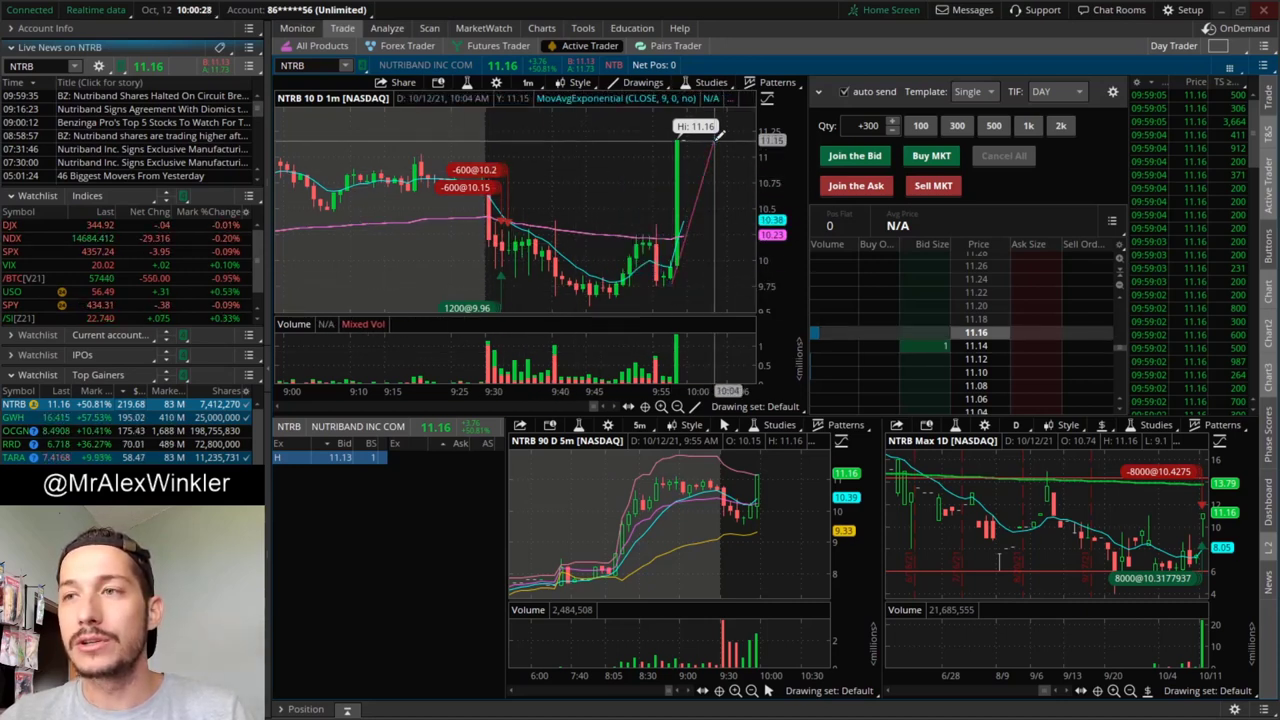
left_click(686, 138)
left_click_drag(707, 171, 737, 263)
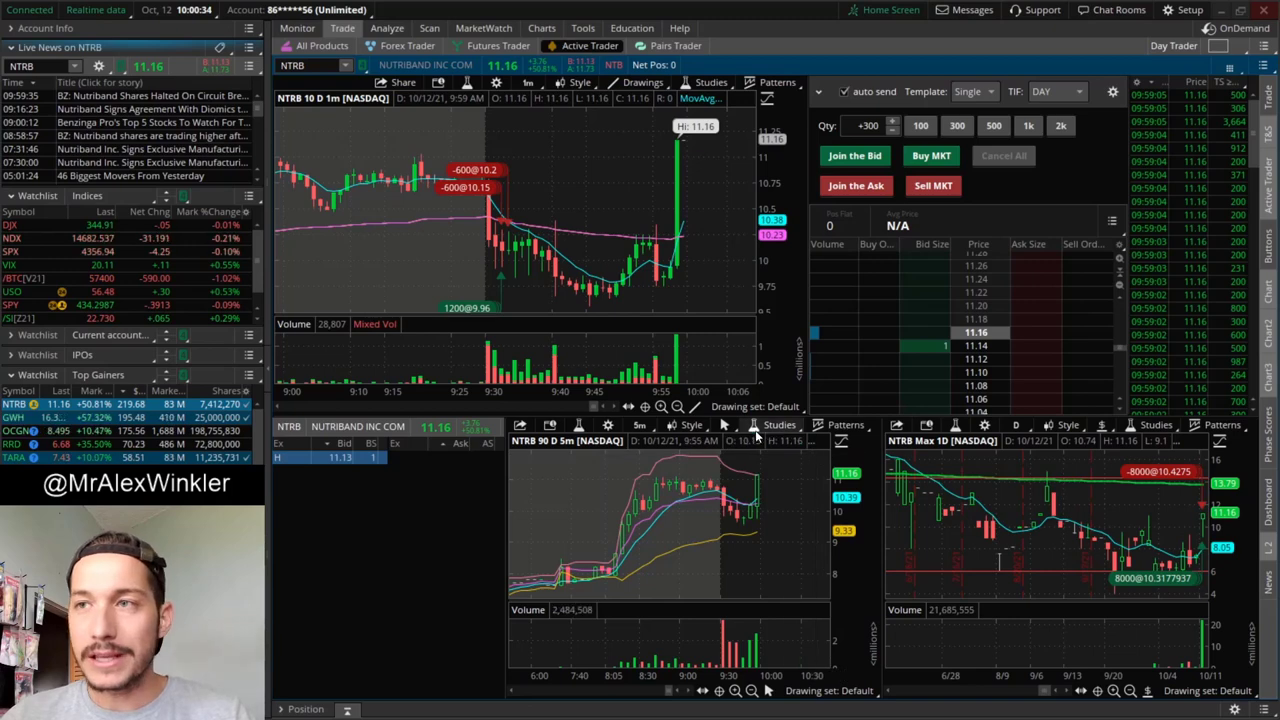
Load GWH again to review its one-minute chart, and return to the Activity and Positions view
left_click(100, 418)
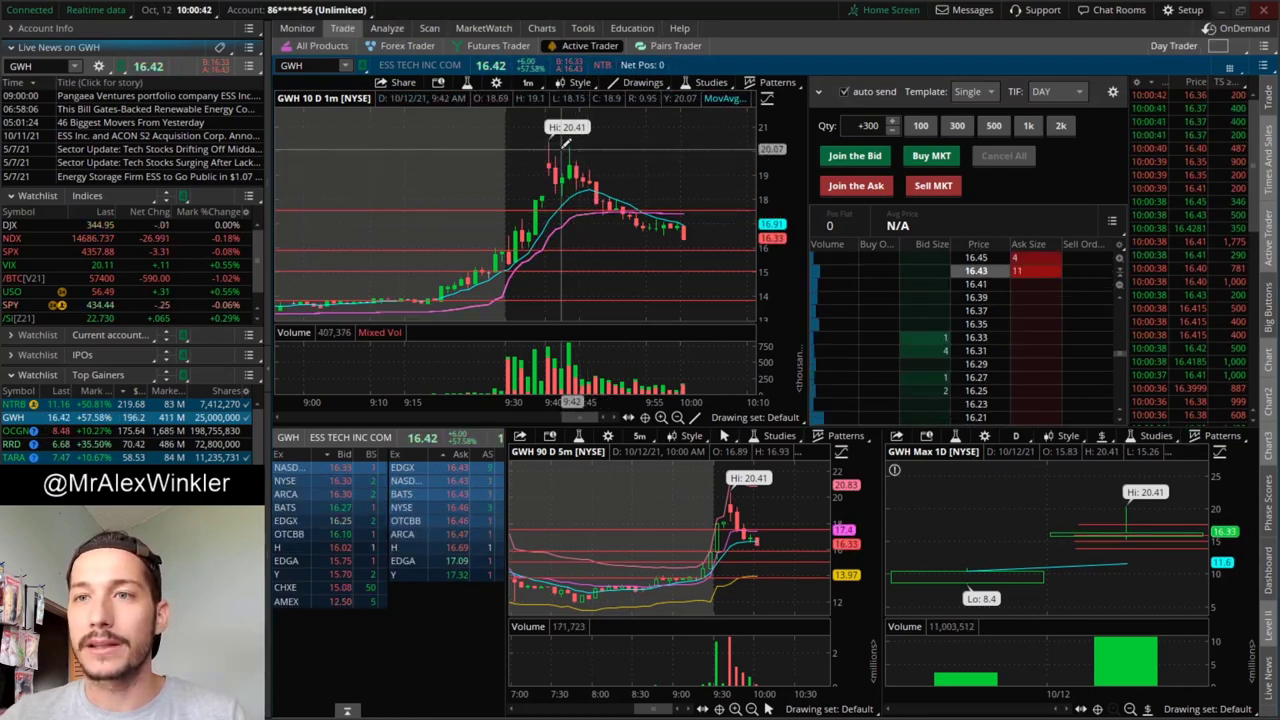
left_click(297, 29)
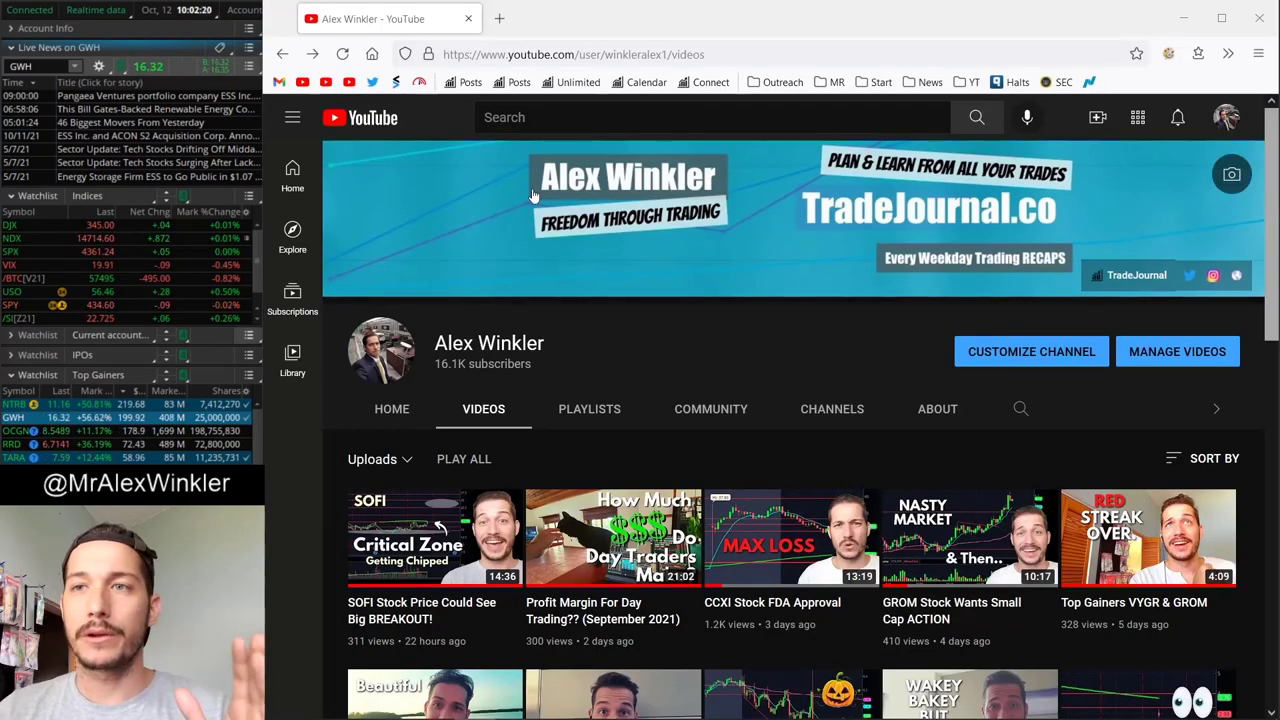
Search YouTube in the browser for "warrior trading"
left_click(547, 117)
type("warr")
left_click(547, 162)
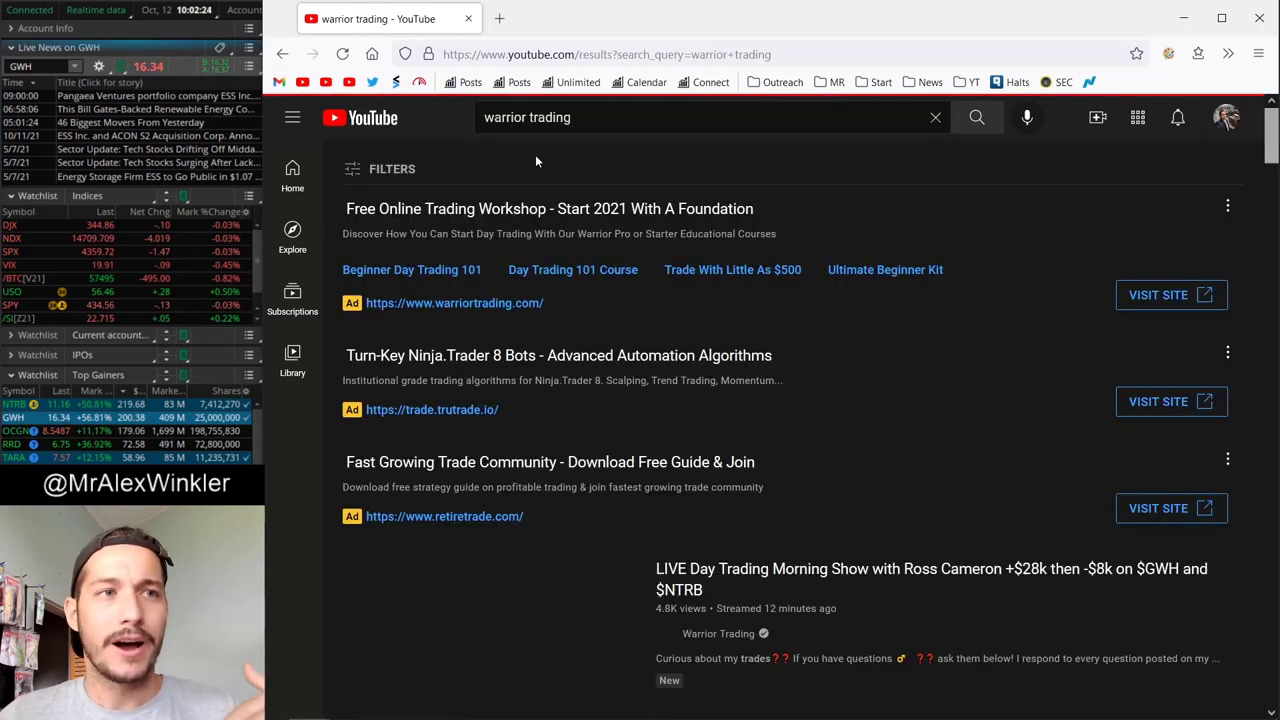
Open Warrior Trading's LIVE Day Trading Morning Show video on $GWH and $NTRB and skip to about 1:12:09
scroll(717, 357, "down", 3)
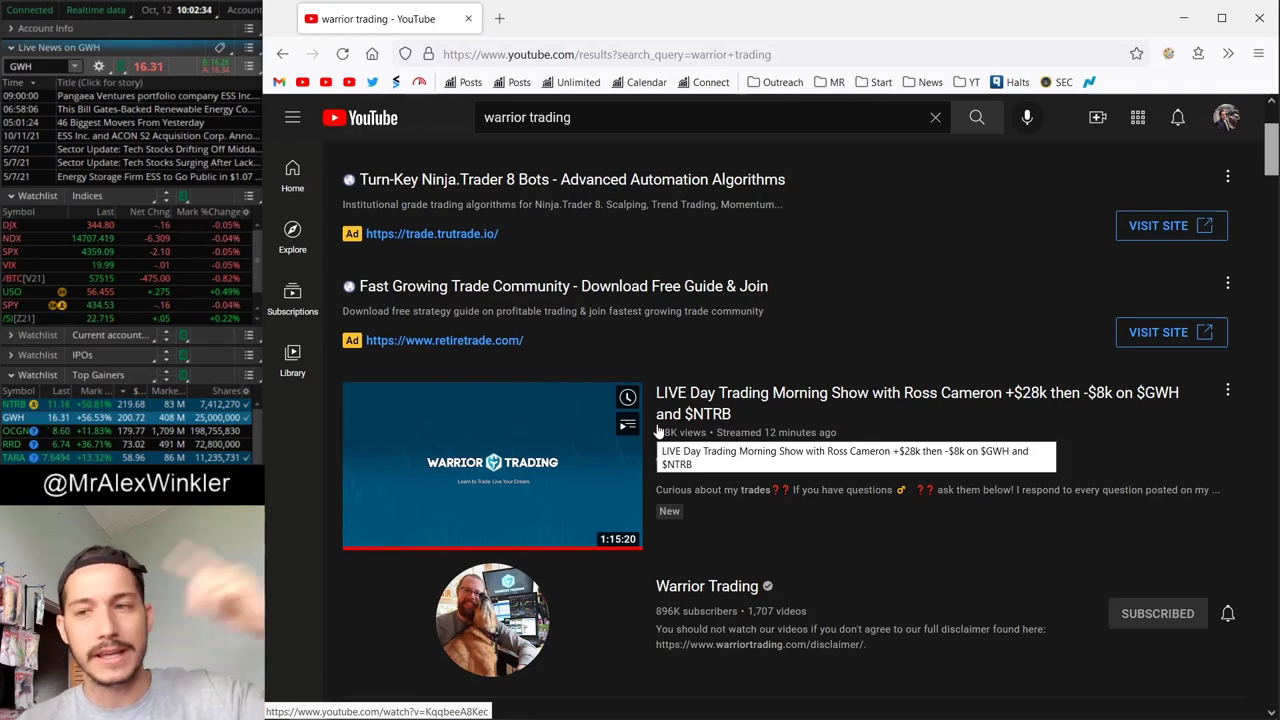
left_click(791, 404)
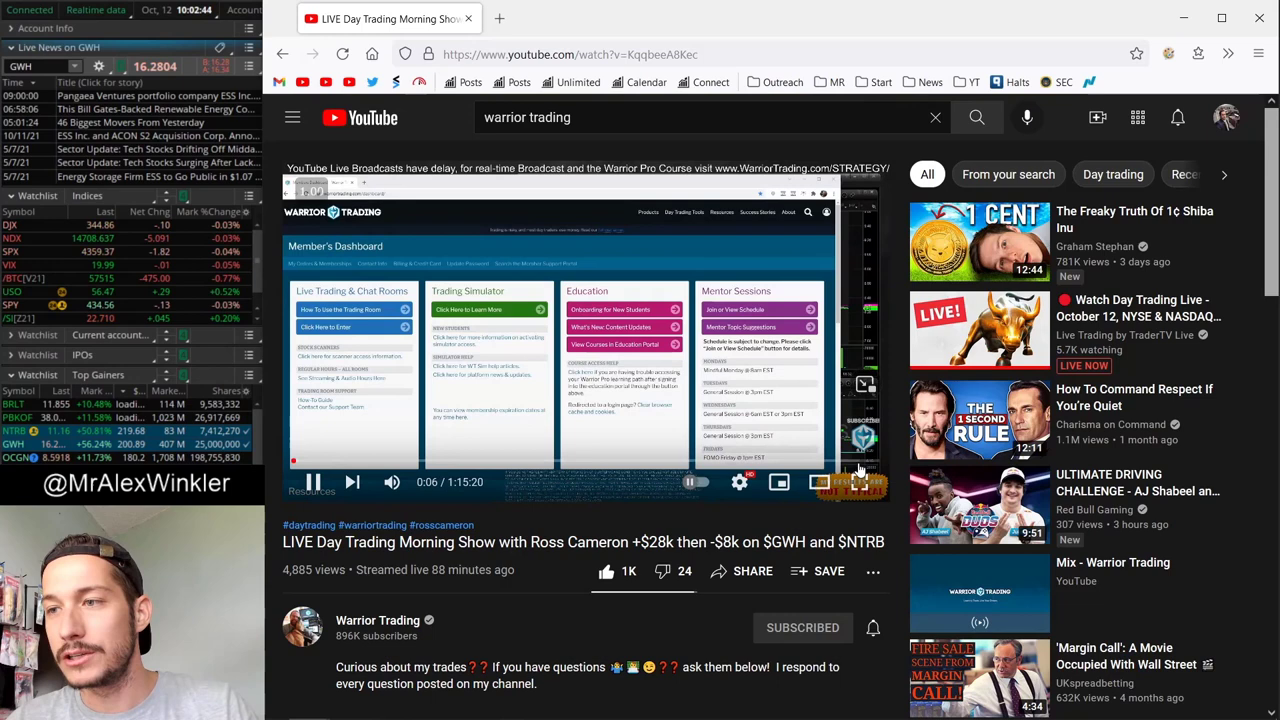
left_click(856, 462)
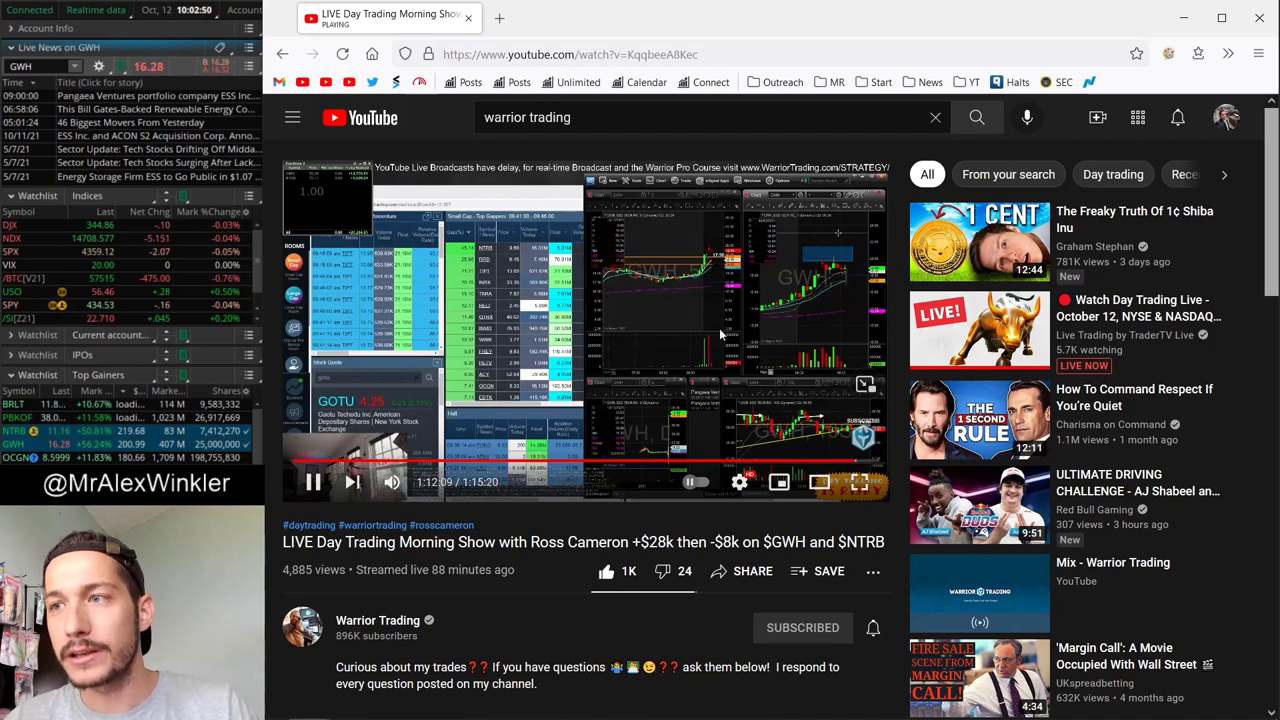
scroll(679, 355, "down", 5)
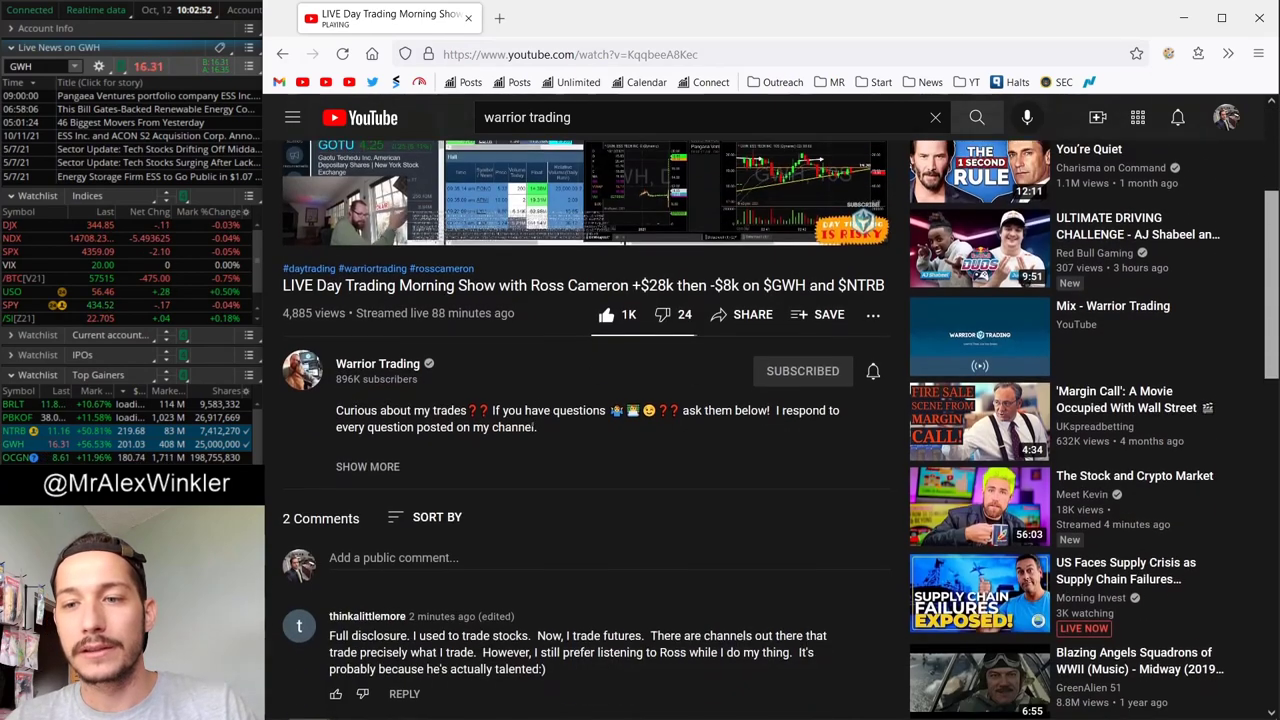
scroll(547, 506, "up", 3)
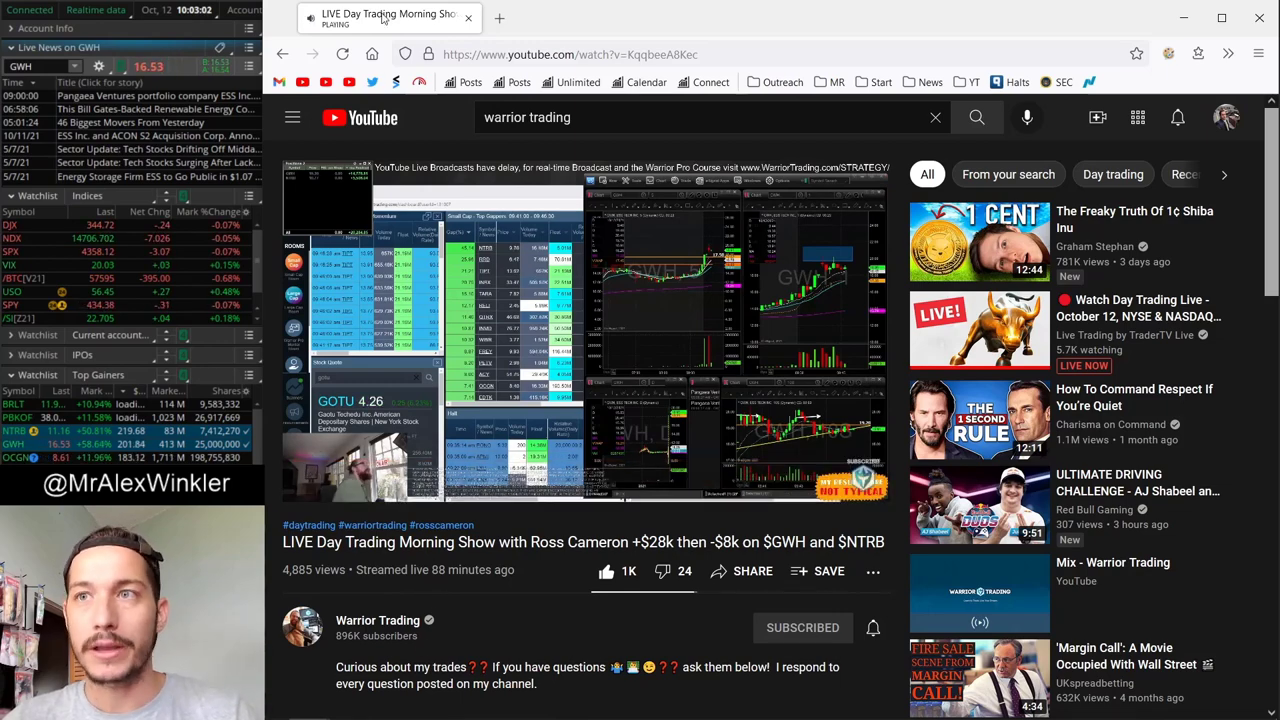
Switch back to thinkorswim and load the symbol TARA in the Active Trader view
key("alt+Tab")
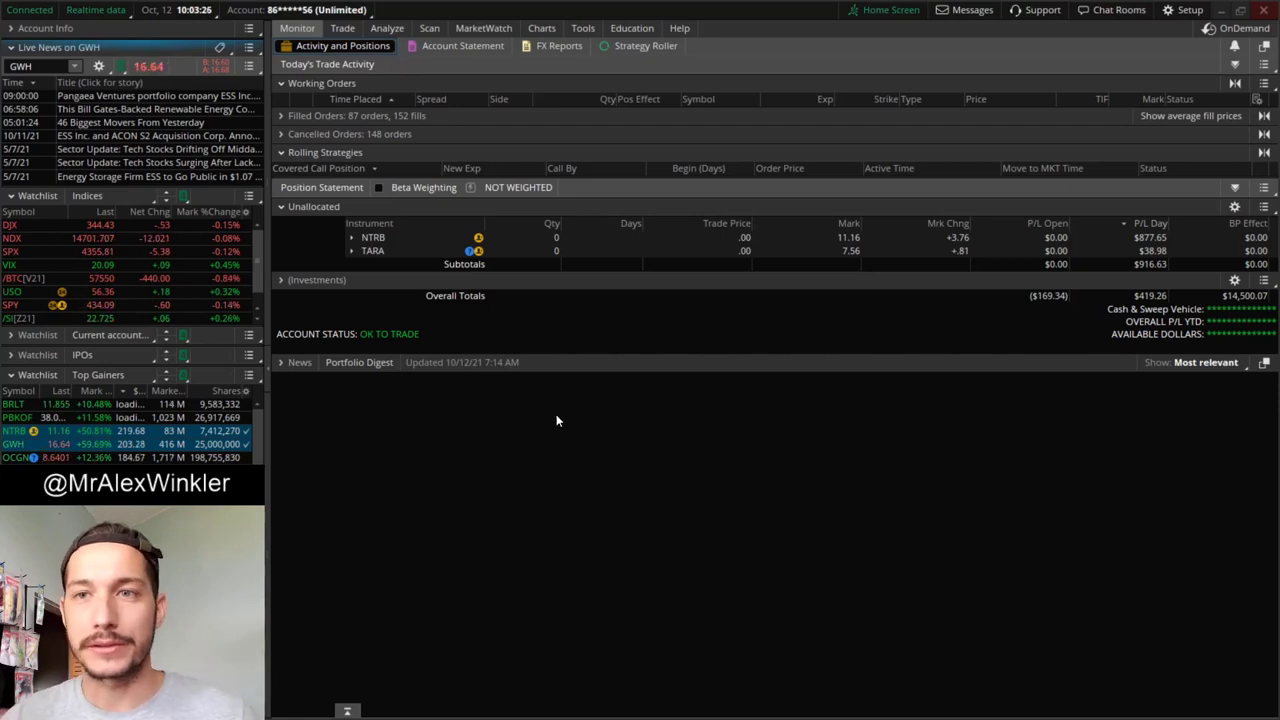
left_click(342, 28)
left_click(305, 65)
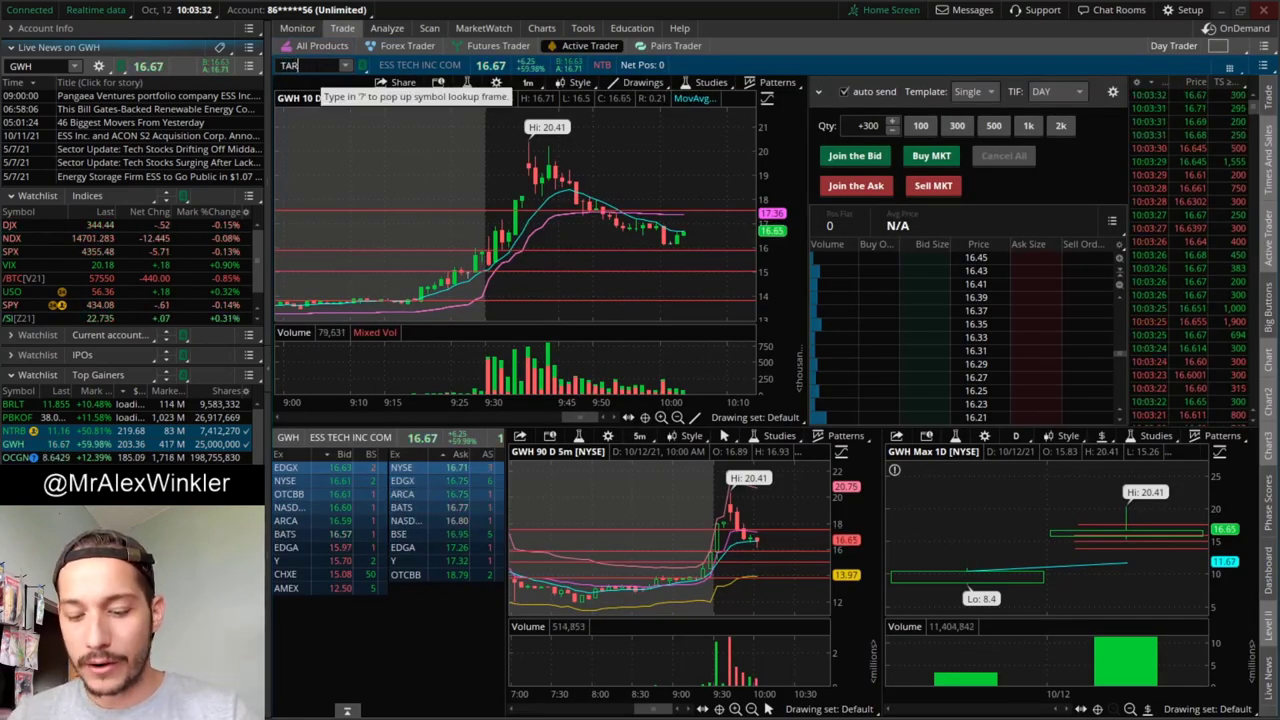
type("TARA")
key("Return")
Show TARA on the full-size chart with a 10-year daily timeframe, and review its price history and news headlines
left_click(541, 28)
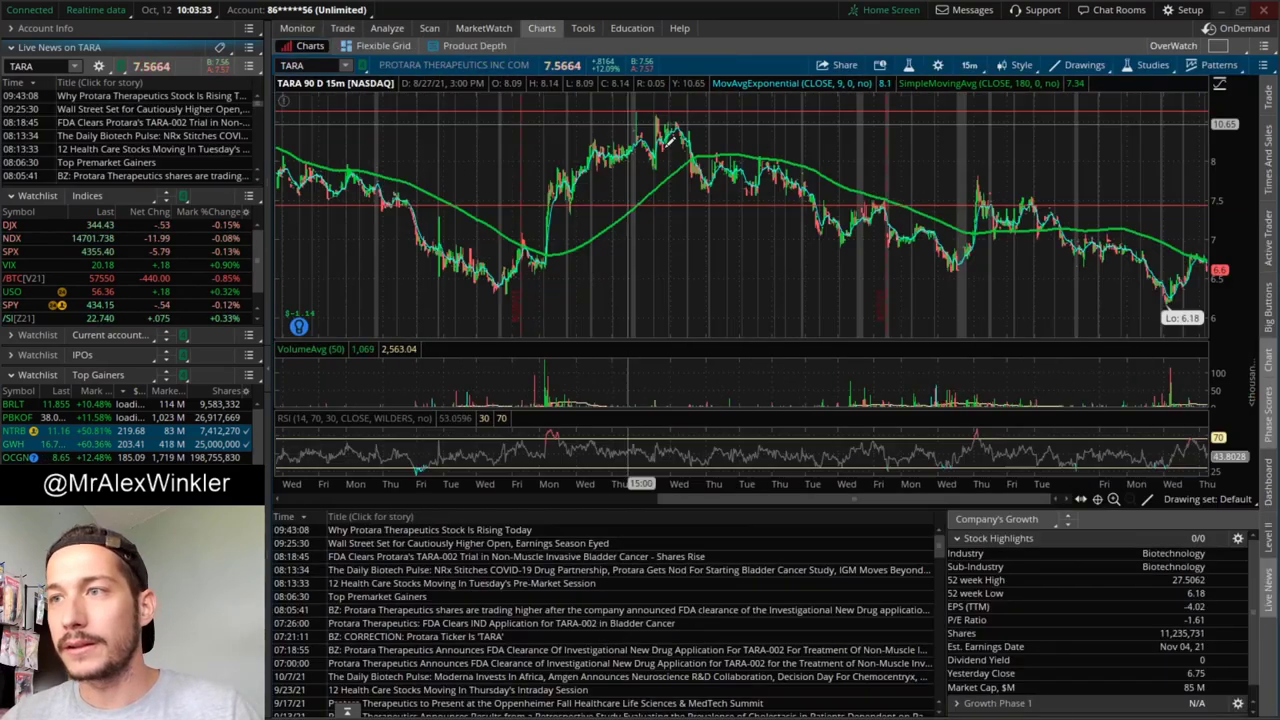
left_click(973, 63)
left_click(928, 190)
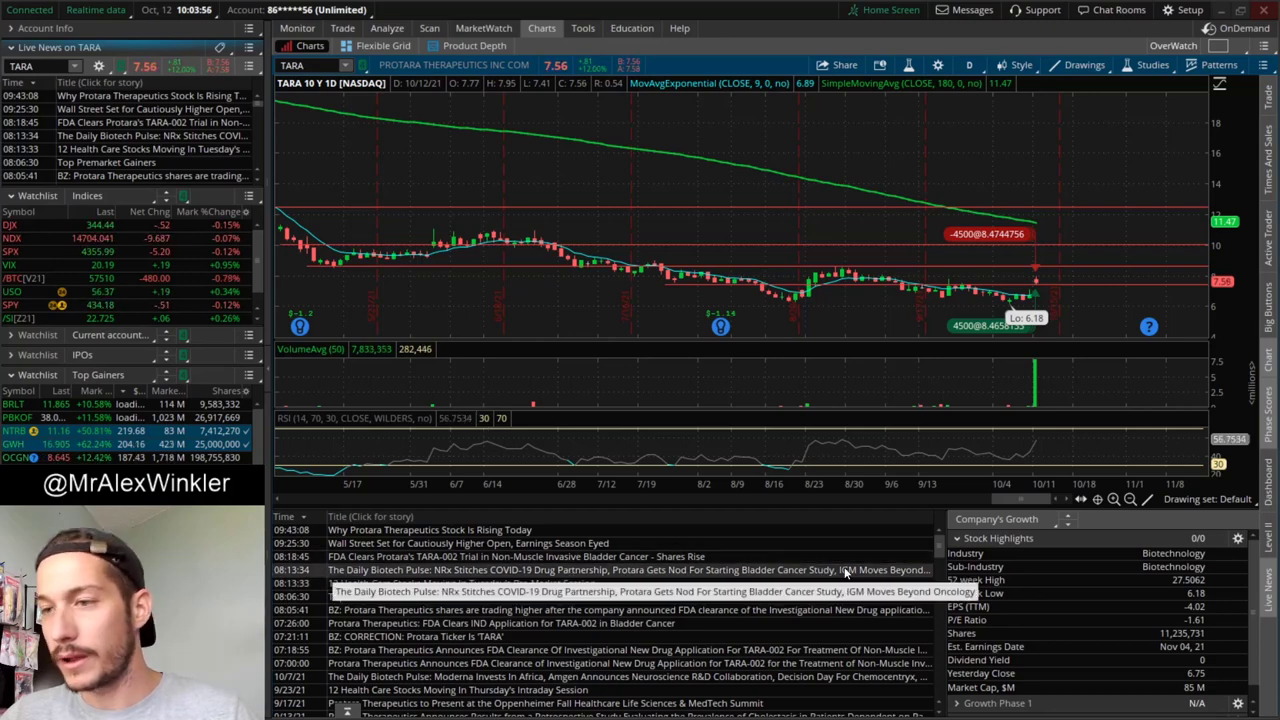
middle_click(694, 204)
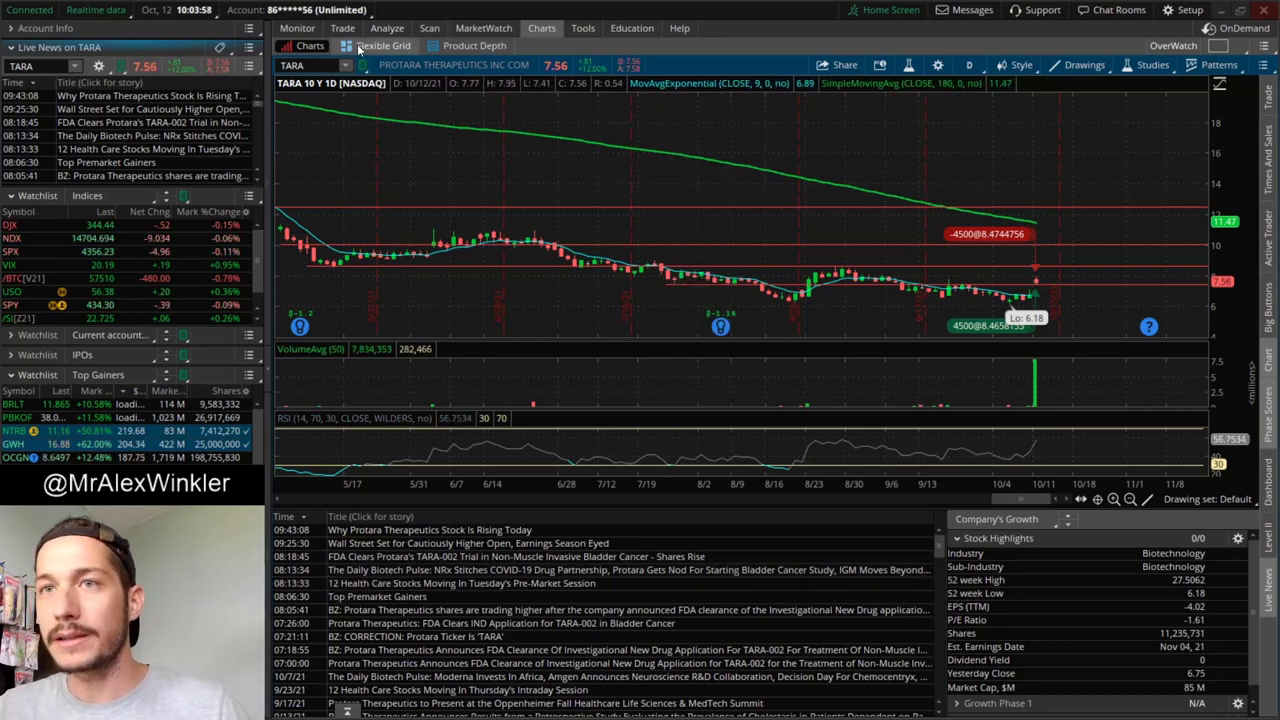
Return to TARA's Active Trader charts and examine the premarket trades on the one-minute and five-minute charts
key("alt+2")
scroll(626, 203, "up", 6)
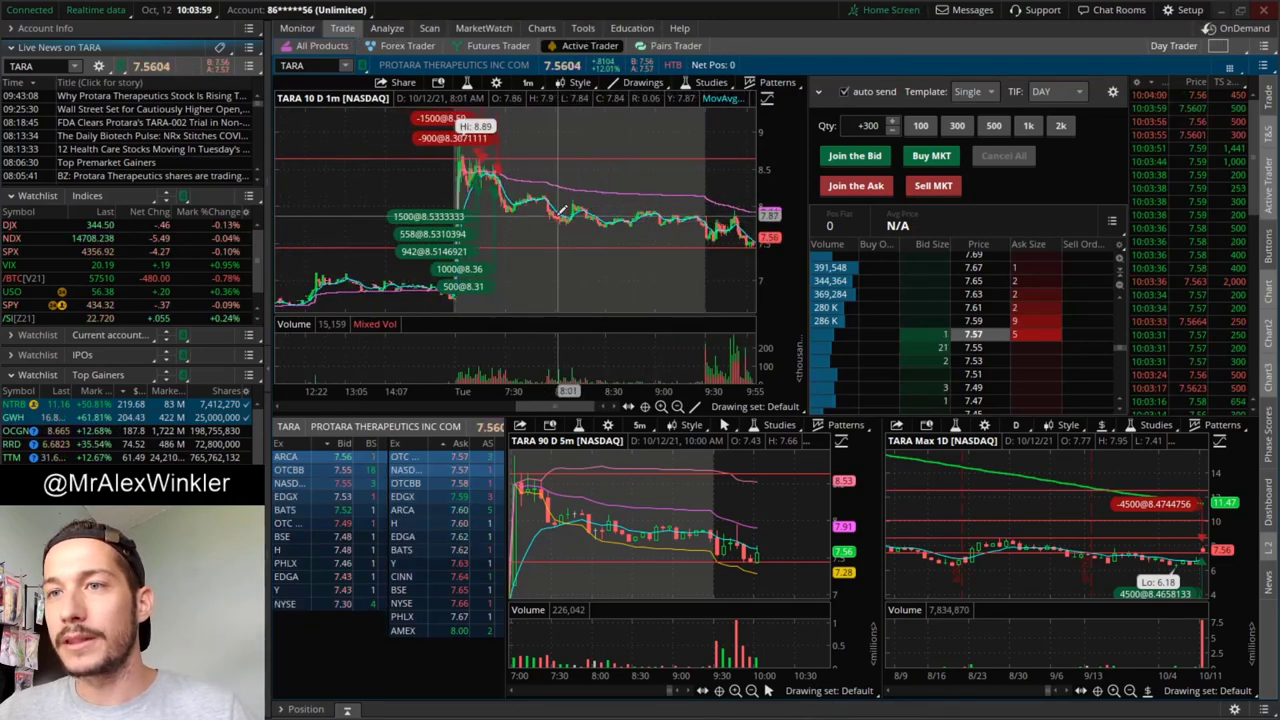
scroll(607, 193, "down", 2)
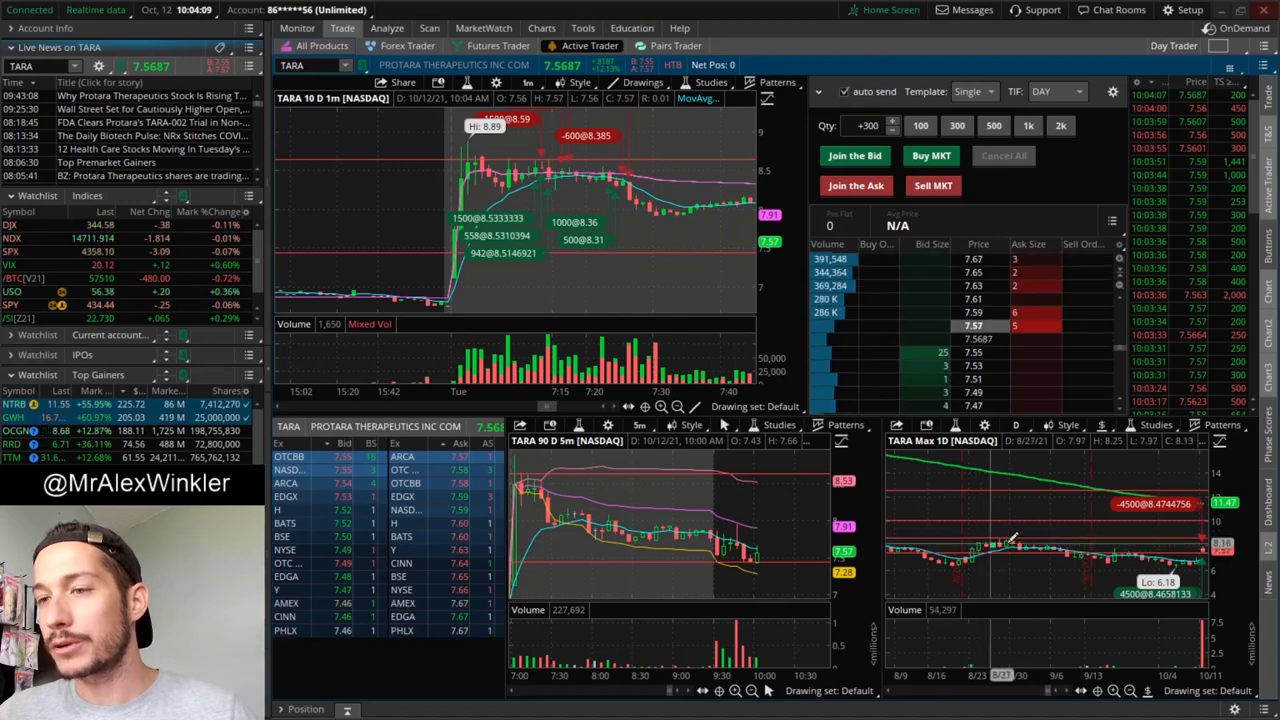
scroll(615, 655, "up", 2)
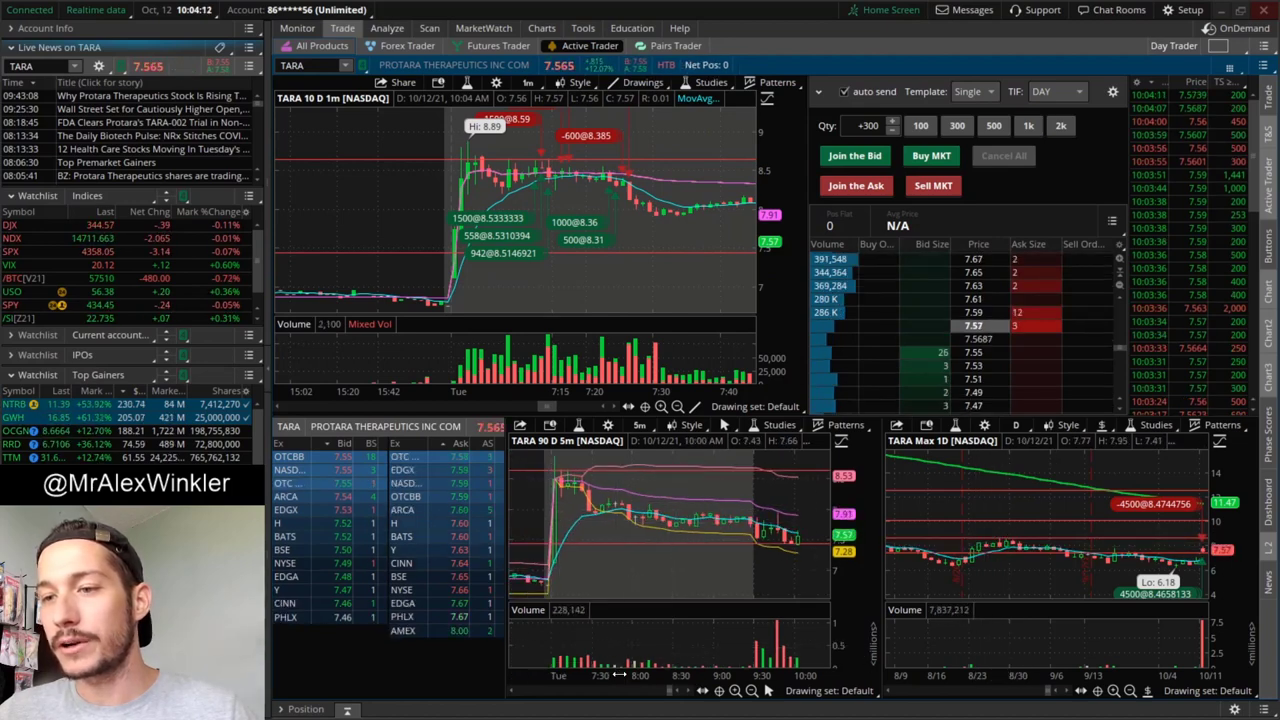
scroll(615, 655, "up", 3)
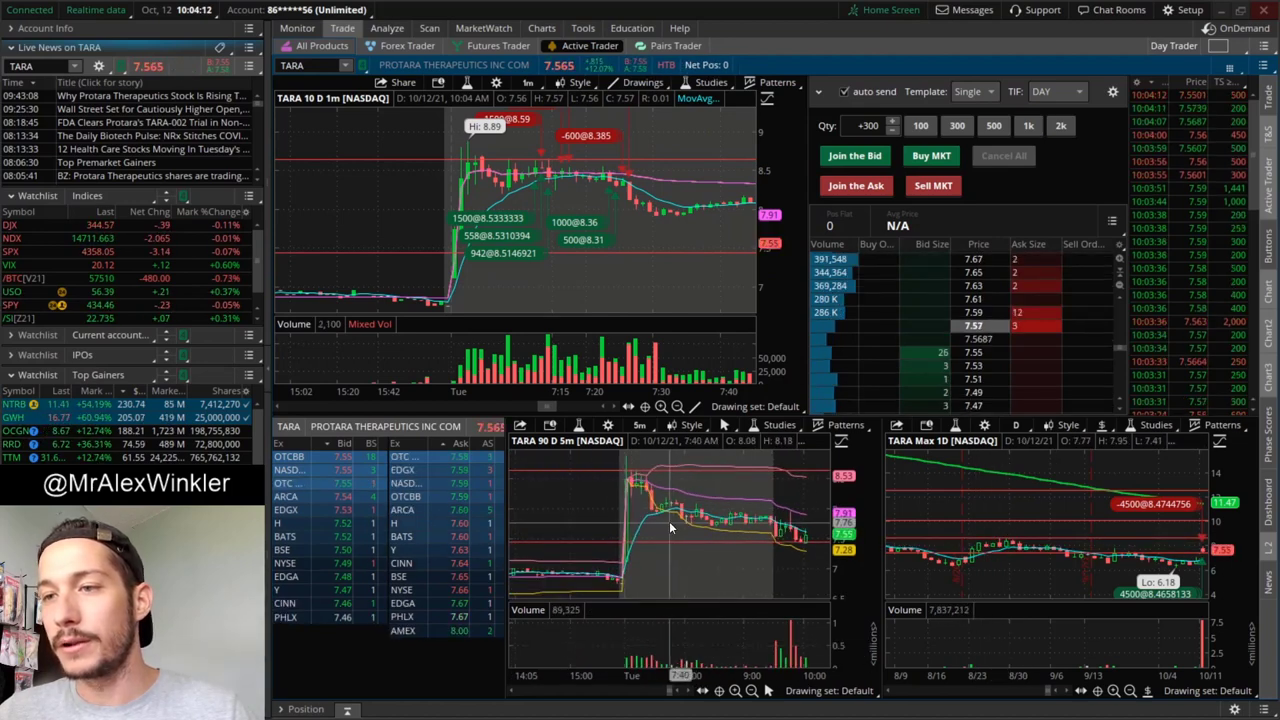
right_click(576, 152)
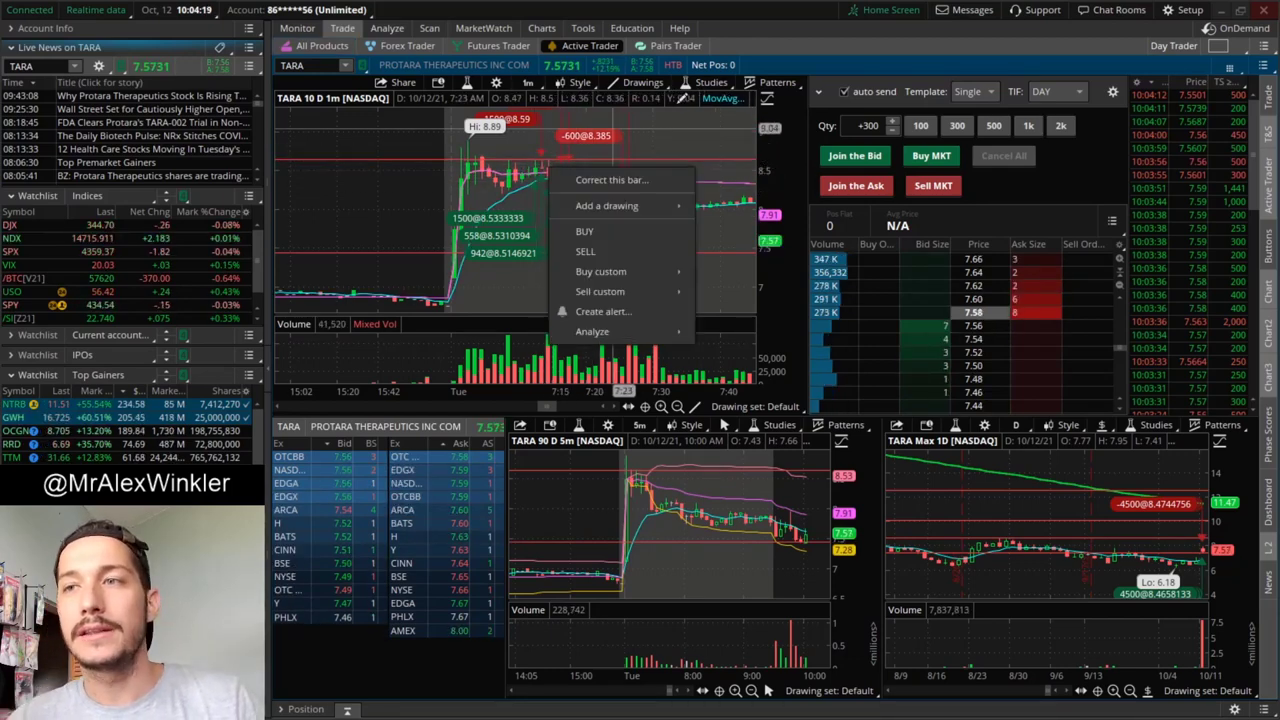
left_click(550, 160)
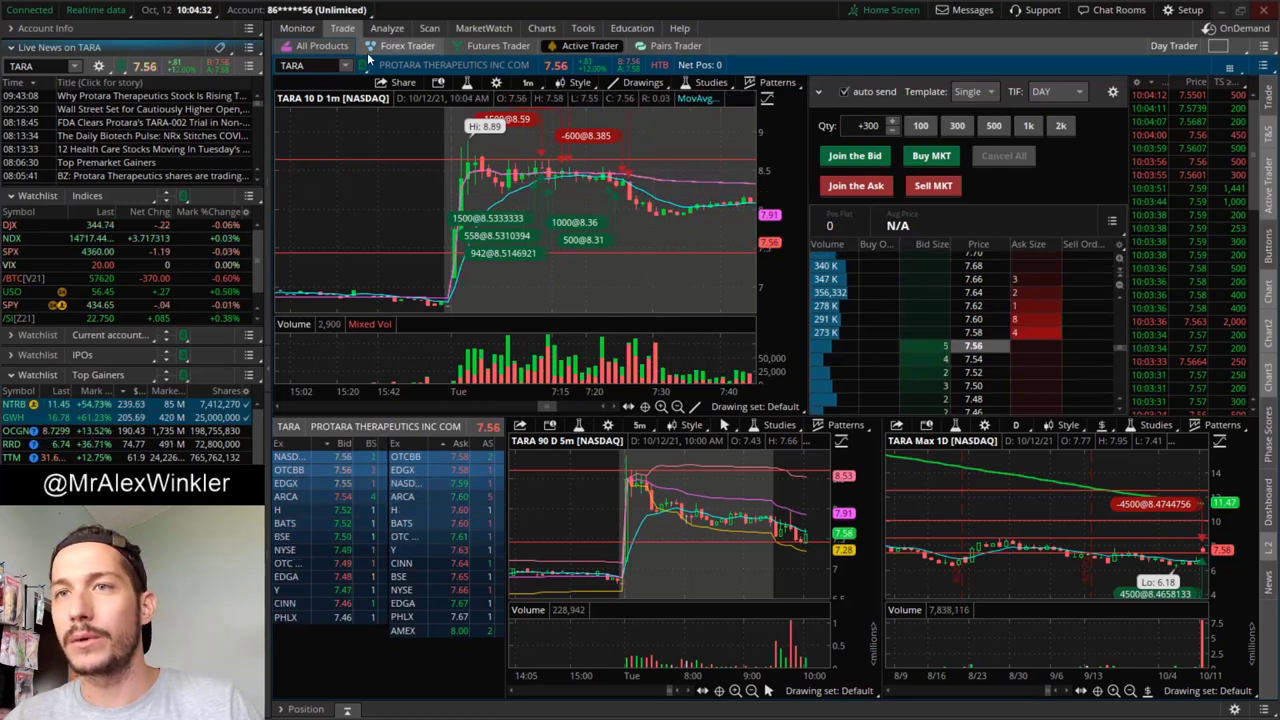
Check TARA's one-minute chart against the day's P/L in Activity and Positions, and select the NTRB position
left_click(300, 35)
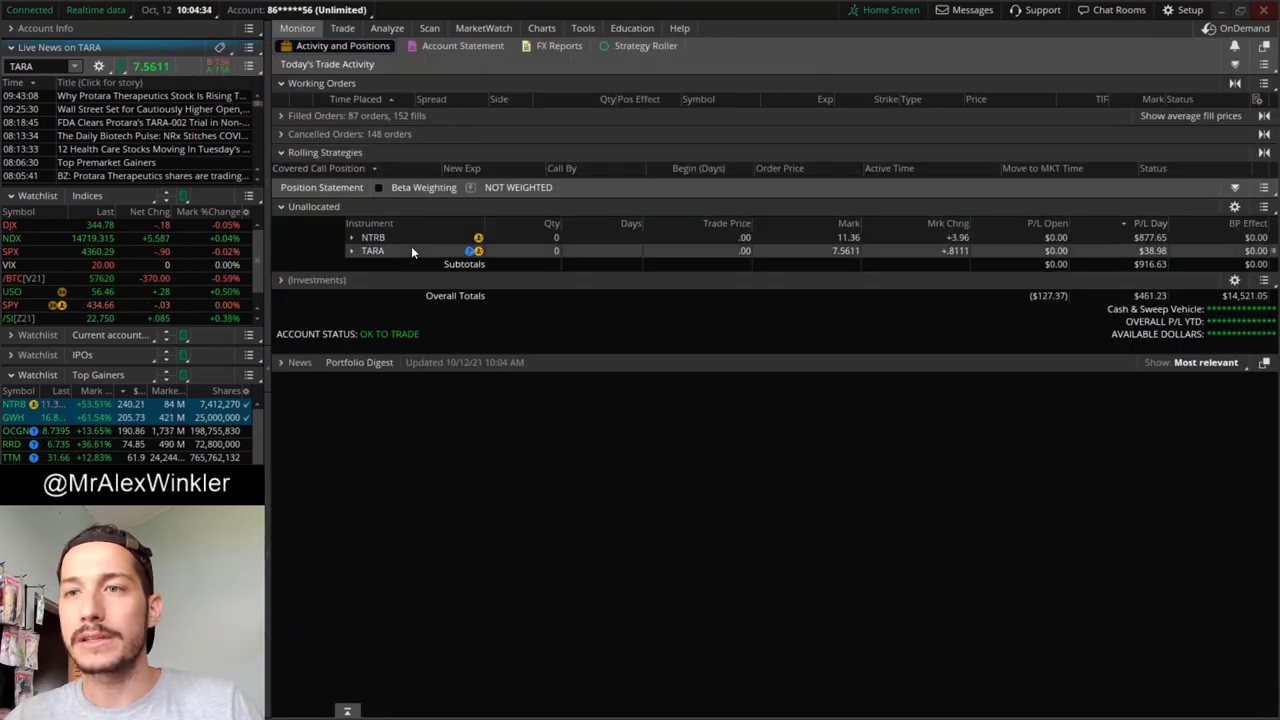
left_click(343, 29)
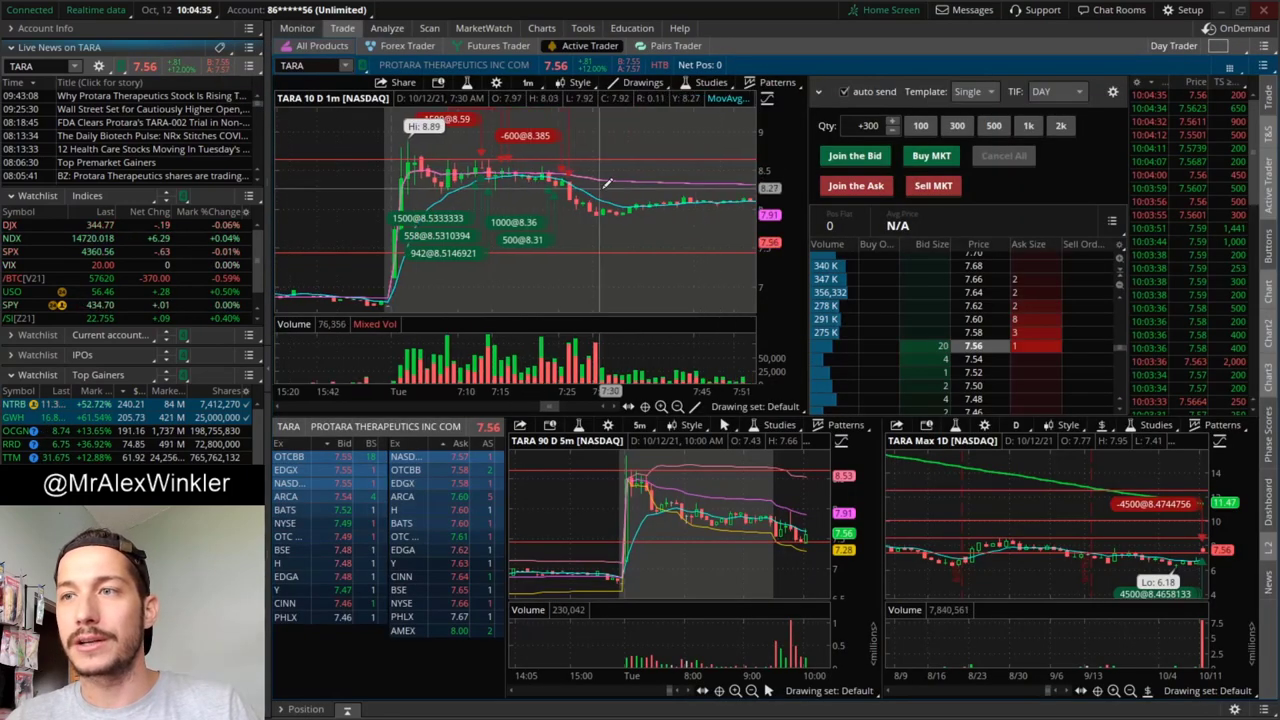
key("alt")
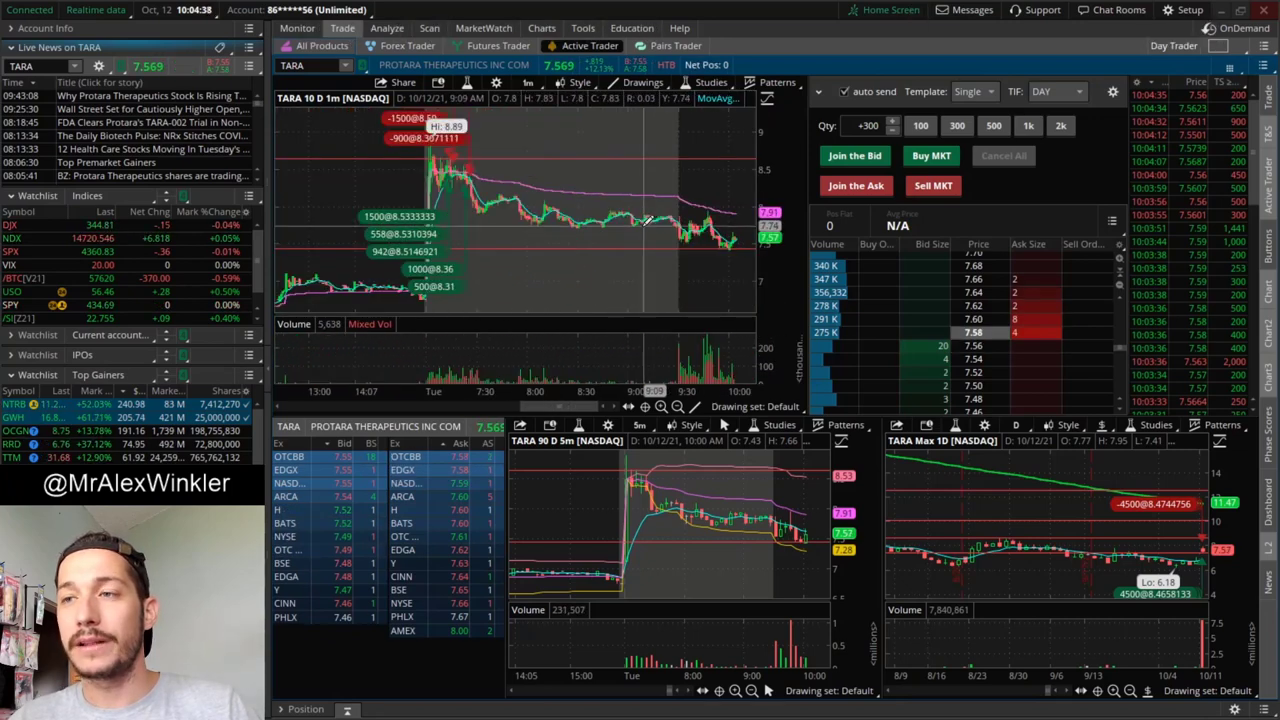
key("1")
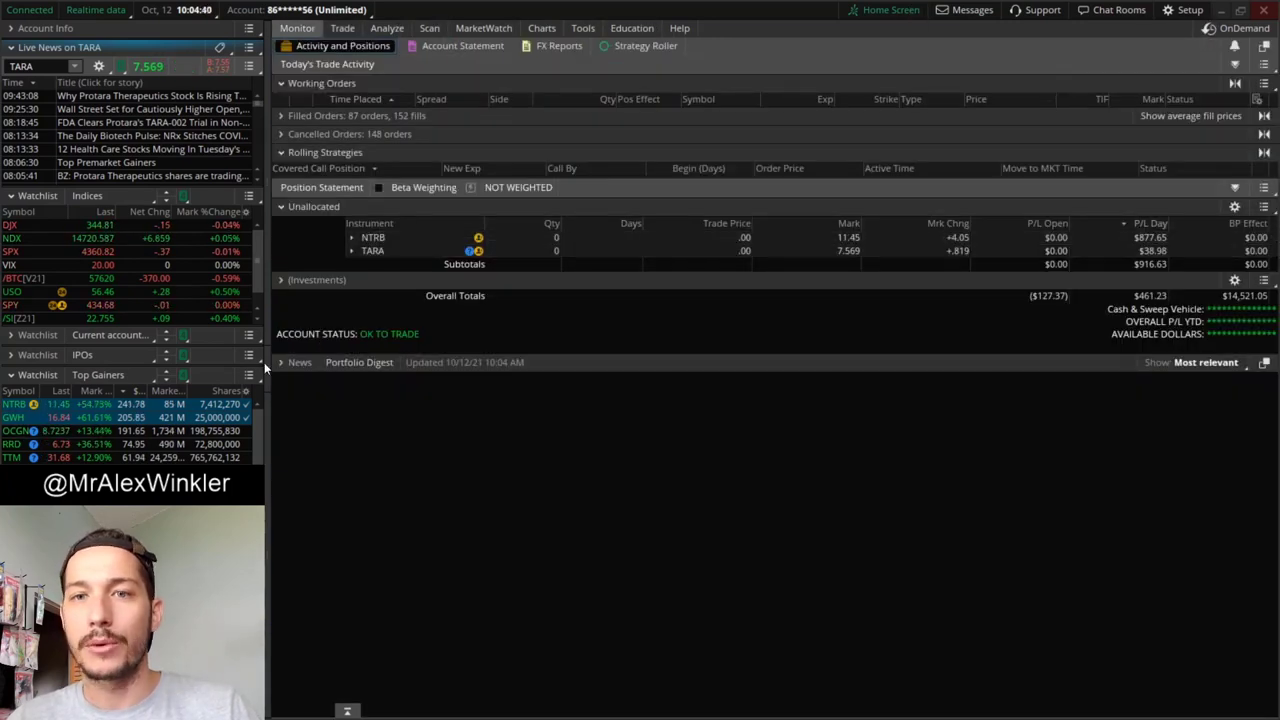
left_click(373, 237)
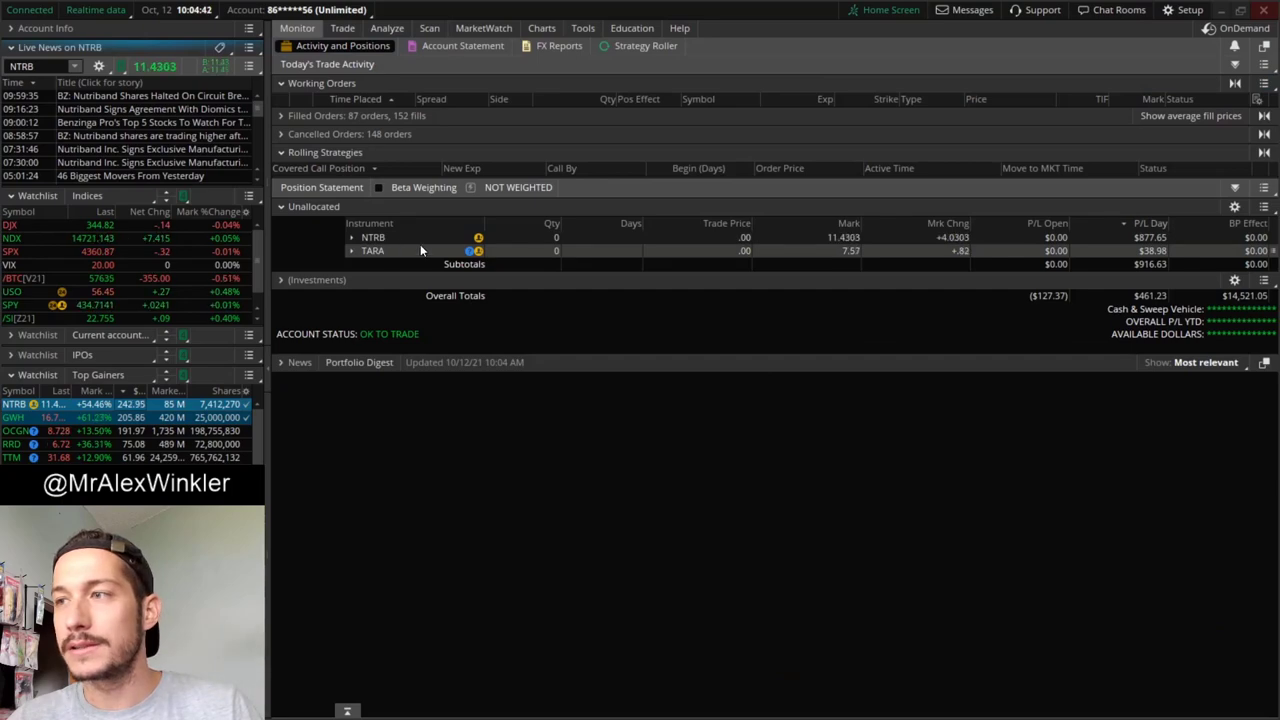
Show NTRB on the full-size 10-year daily chart and review its price history and news headlines
key("2")
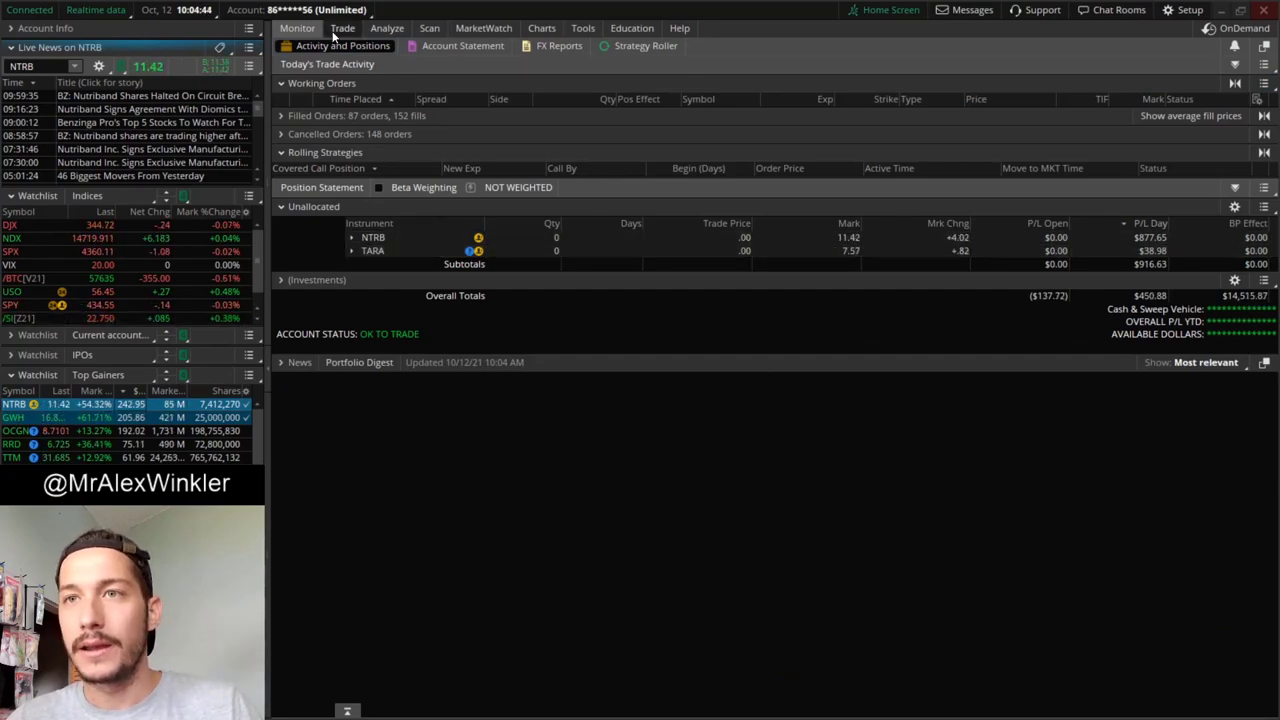
key("6")
scroll(950, 175, "up", 3)
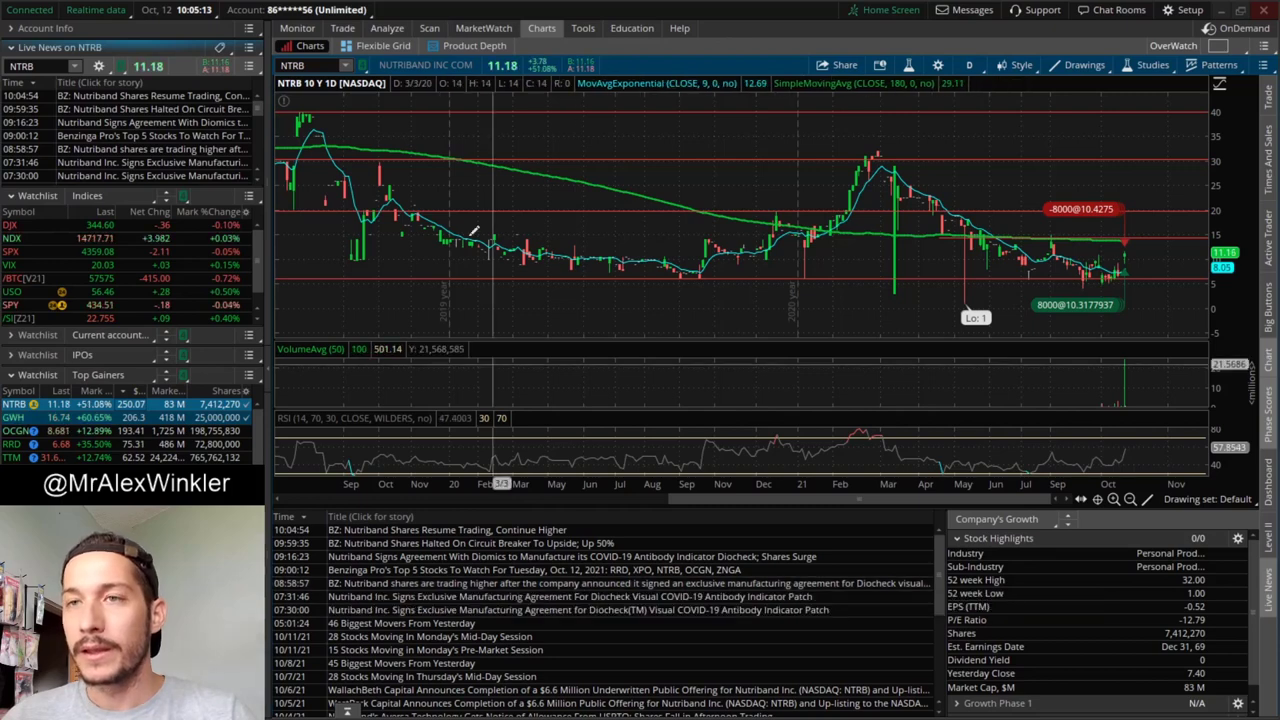
Return to NTRB's Active Trader view and examine the premarket run-up and trade markers on the one-minute chart
left_click(342, 28)
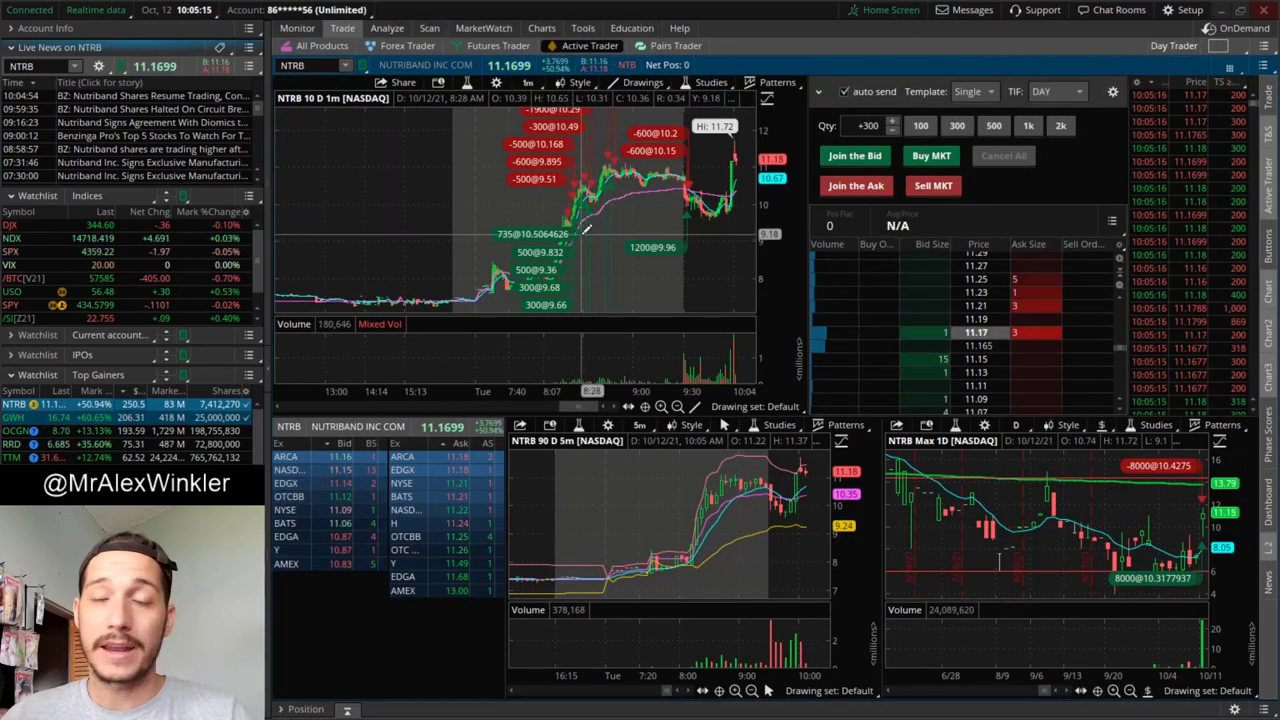
scroll(581, 200, "up", 5)
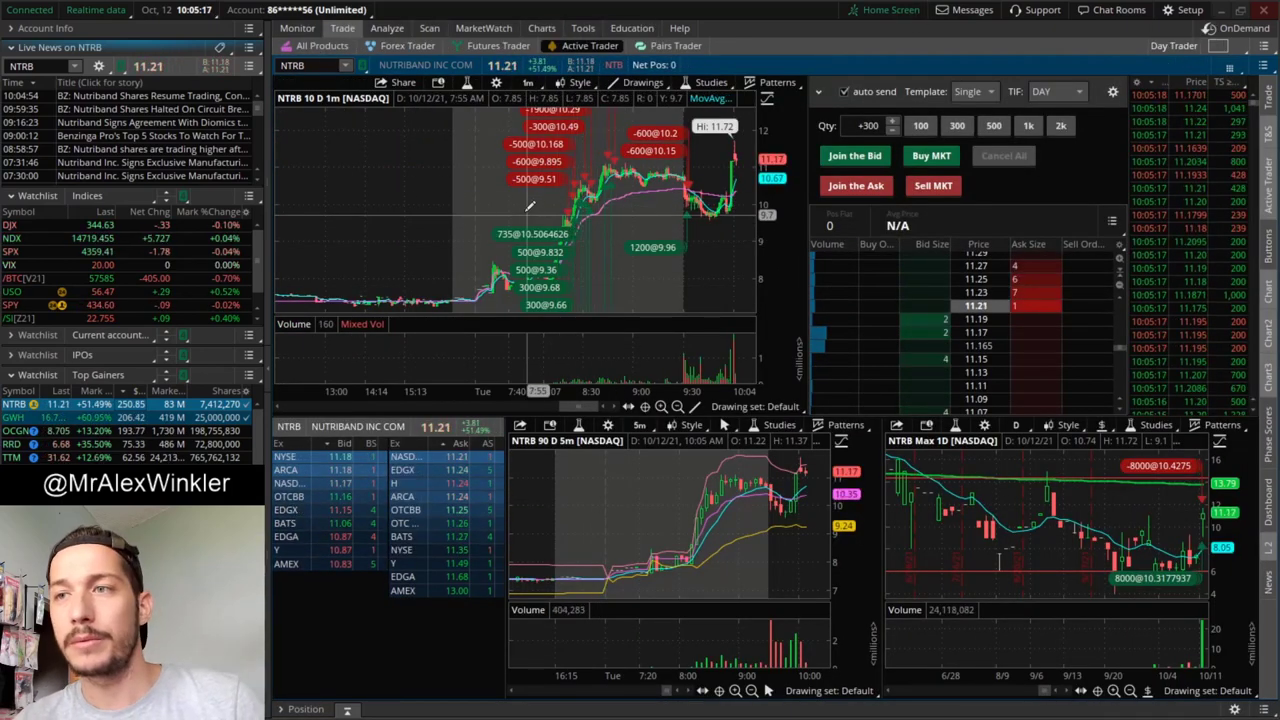
scroll(598, 252, "up", 3)
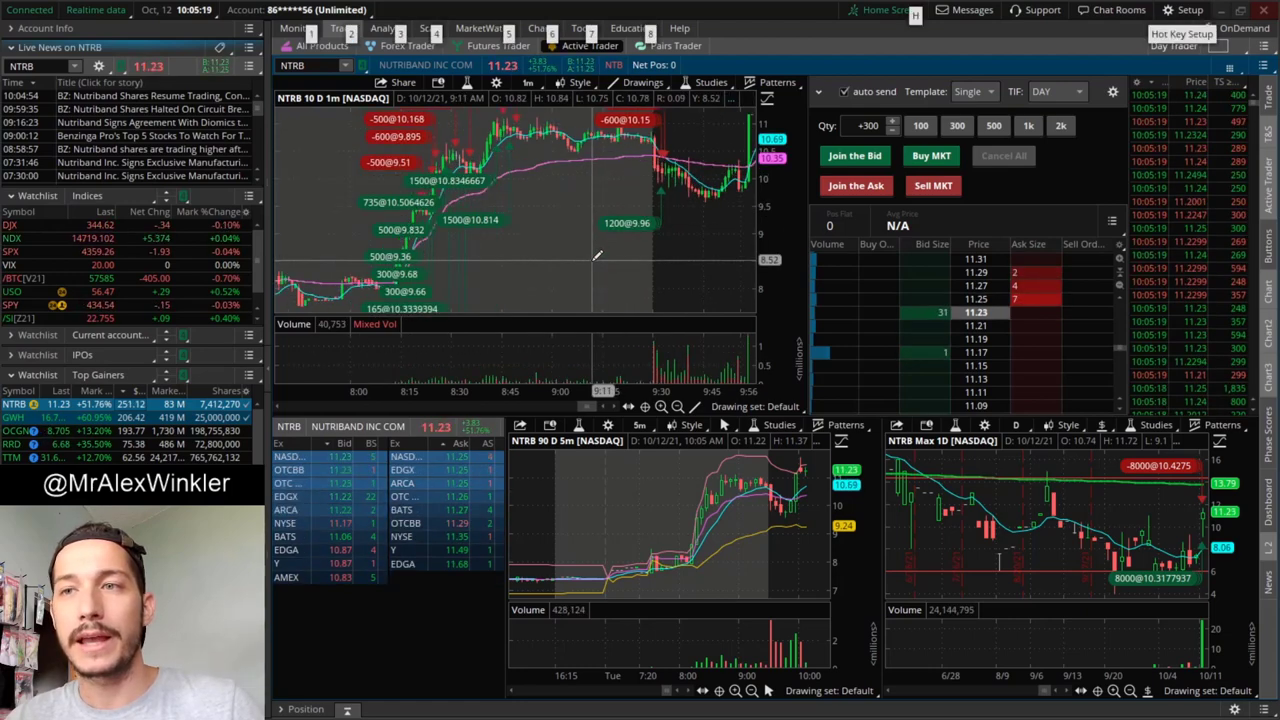
right_click(581, 262)
left_click(586, 262)
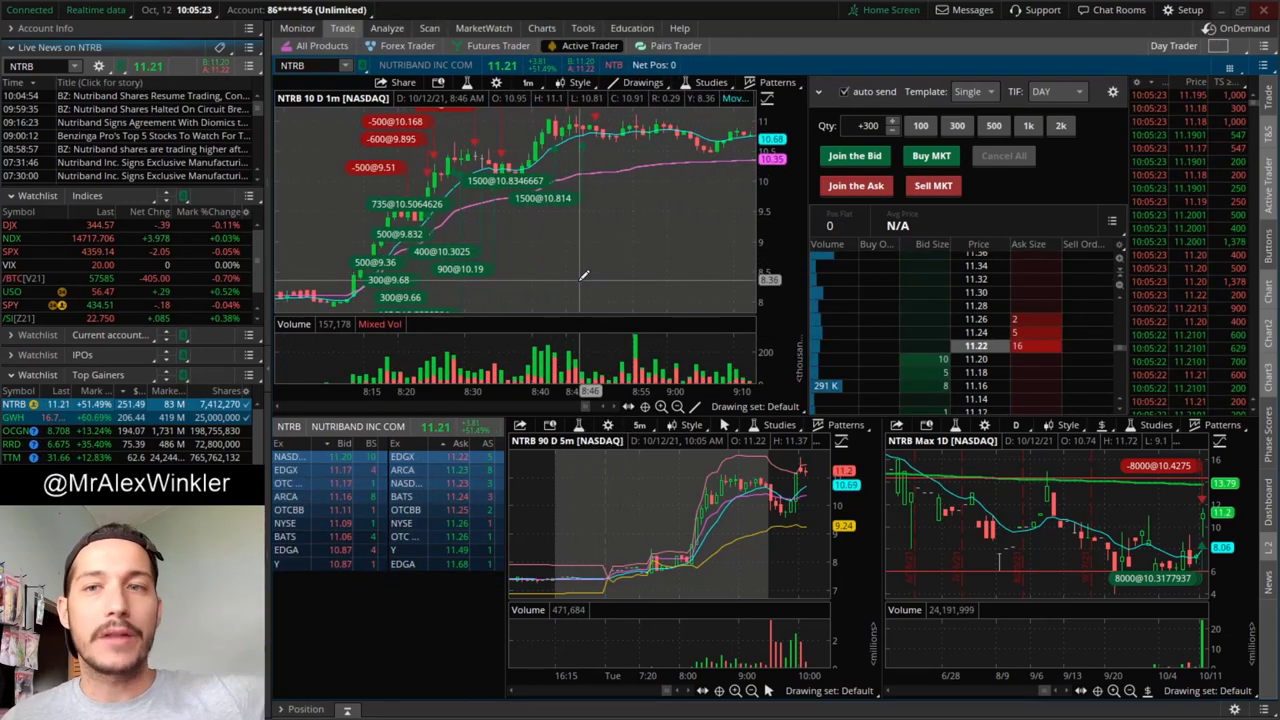
scroll(583, 268, "up", 10)
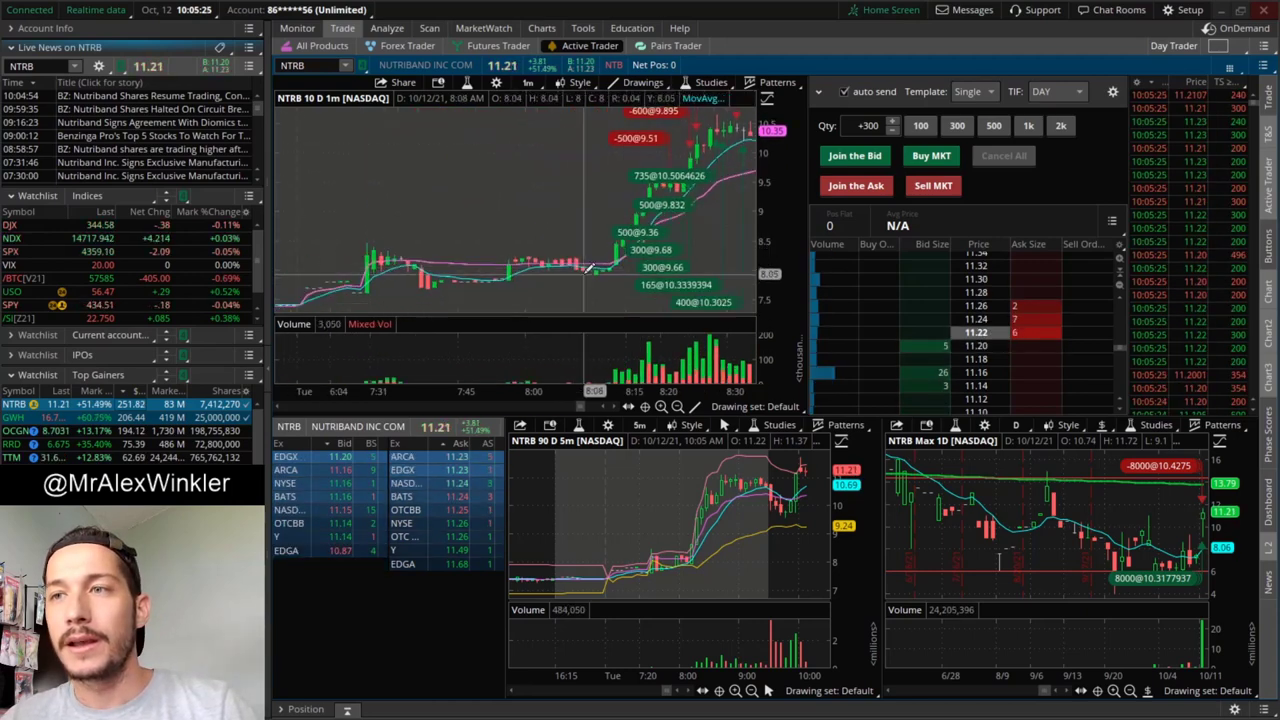
scroll(578, 258, "down", 8)
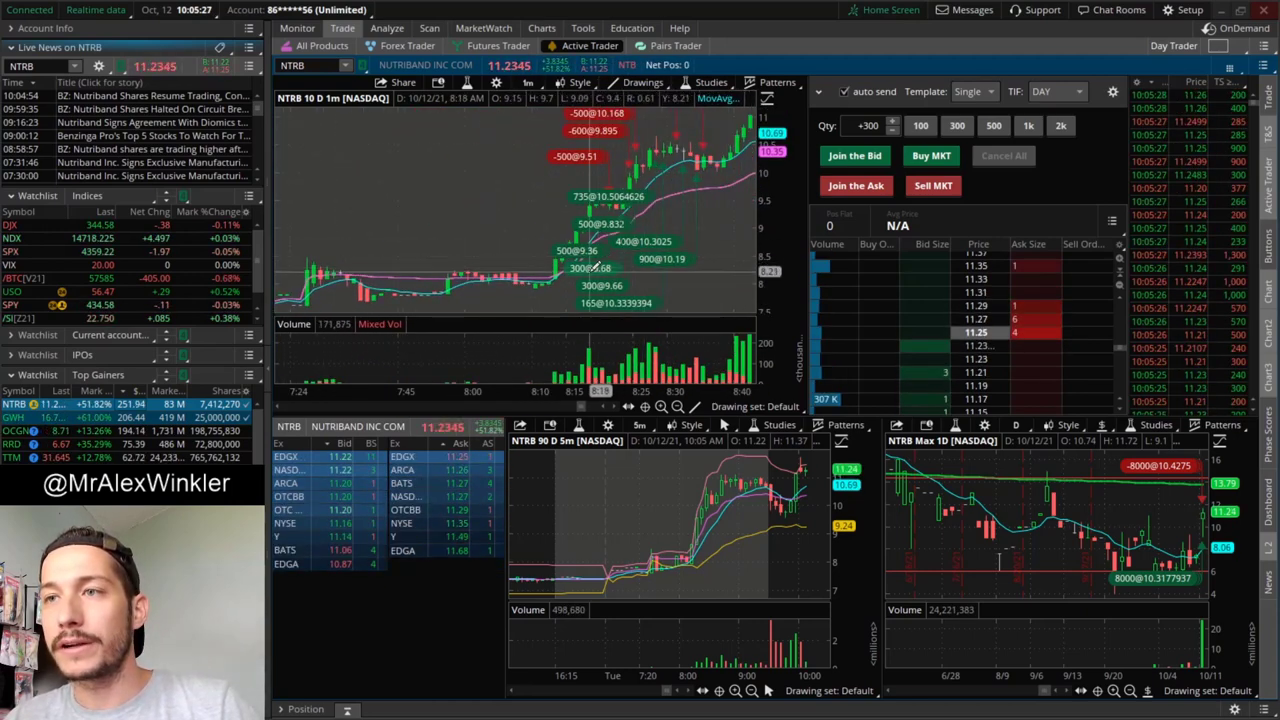
scroll(601, 262, "down", 2)
left_click_drag(475, 292, 640, 125)
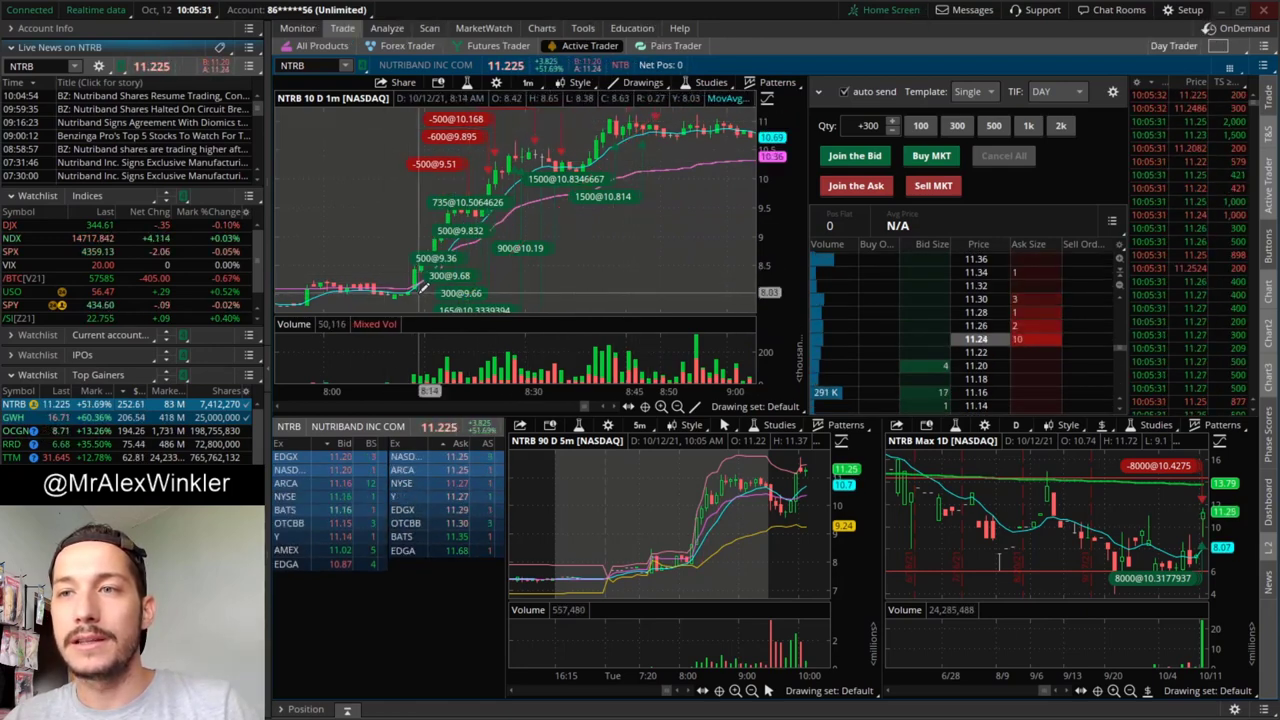
left_click_drag(463, 205, 750, 150)
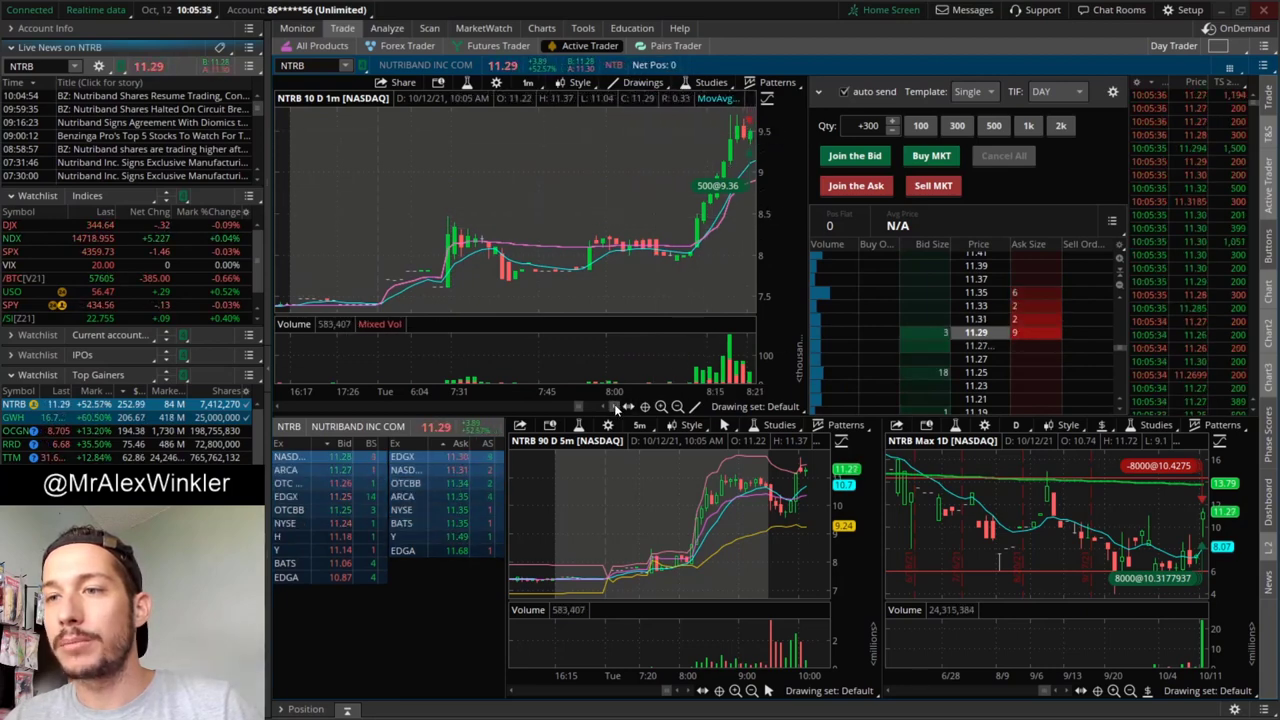
Advance NTRB's one-minute chart from about 8:21 to follow the sequence of premarket buys and sells
left_click(617, 409)
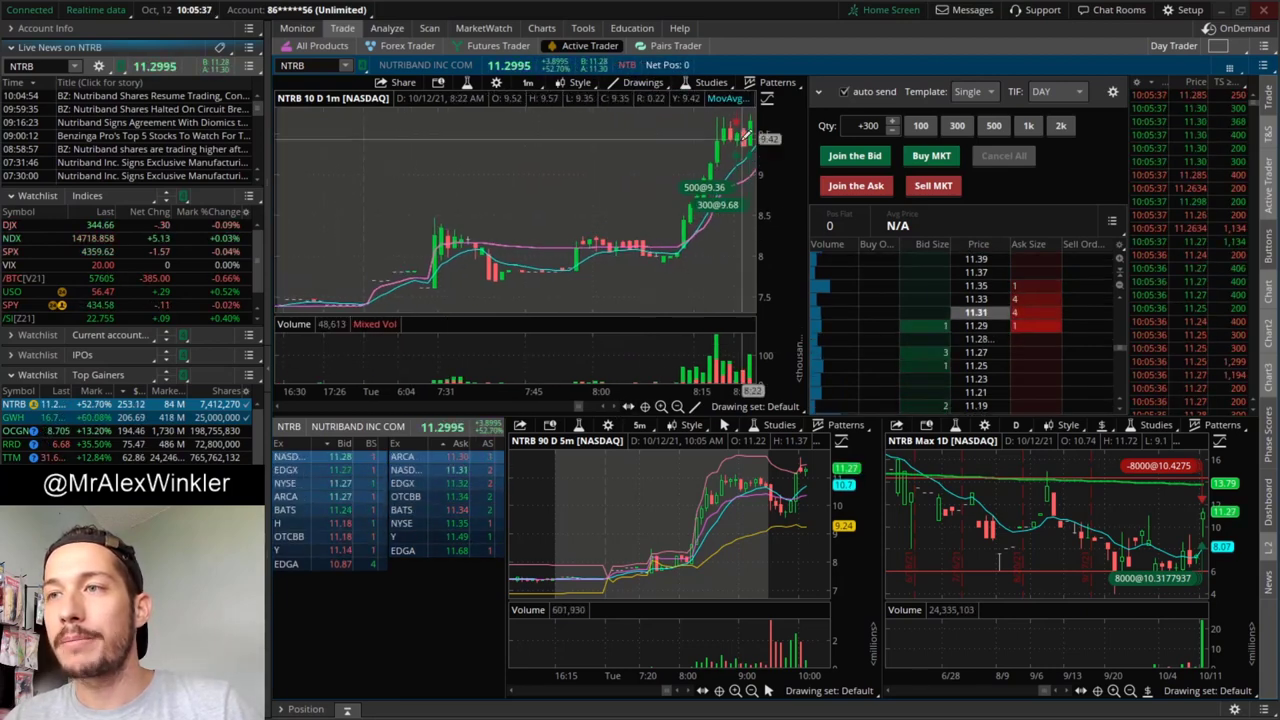
left_click(617, 409)
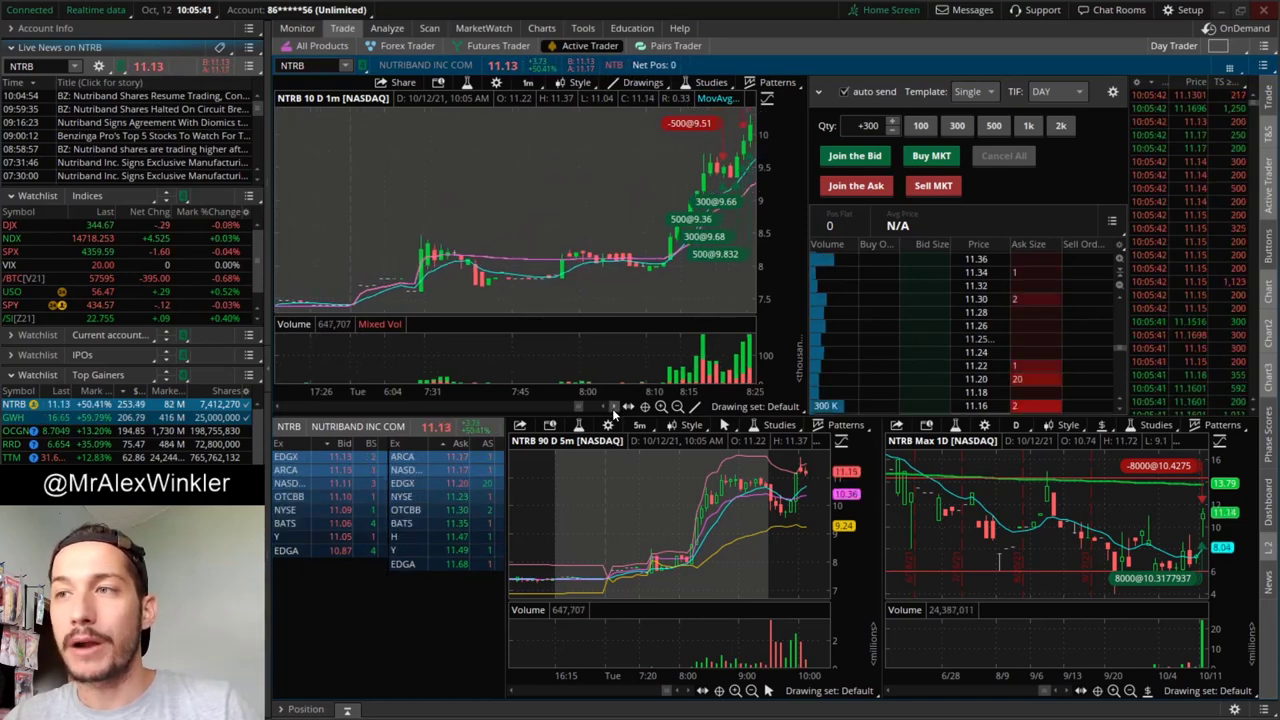
left_click(614, 409)
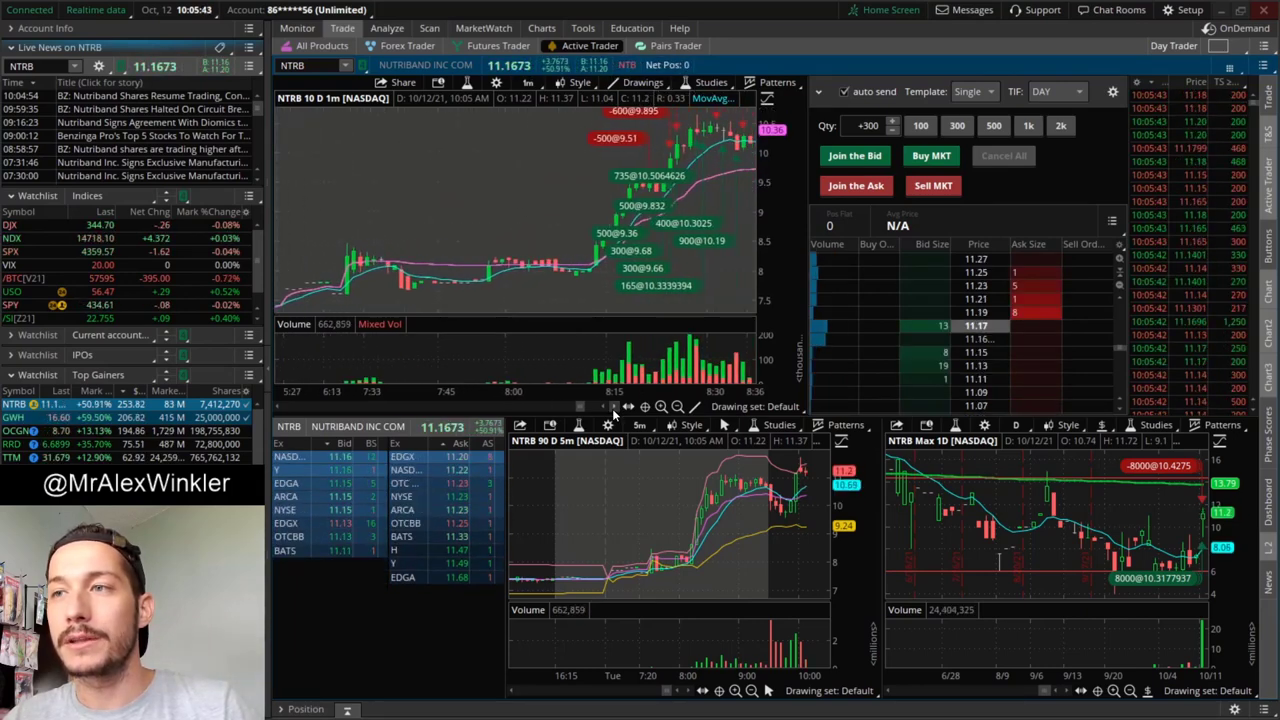
left_click(614, 409)
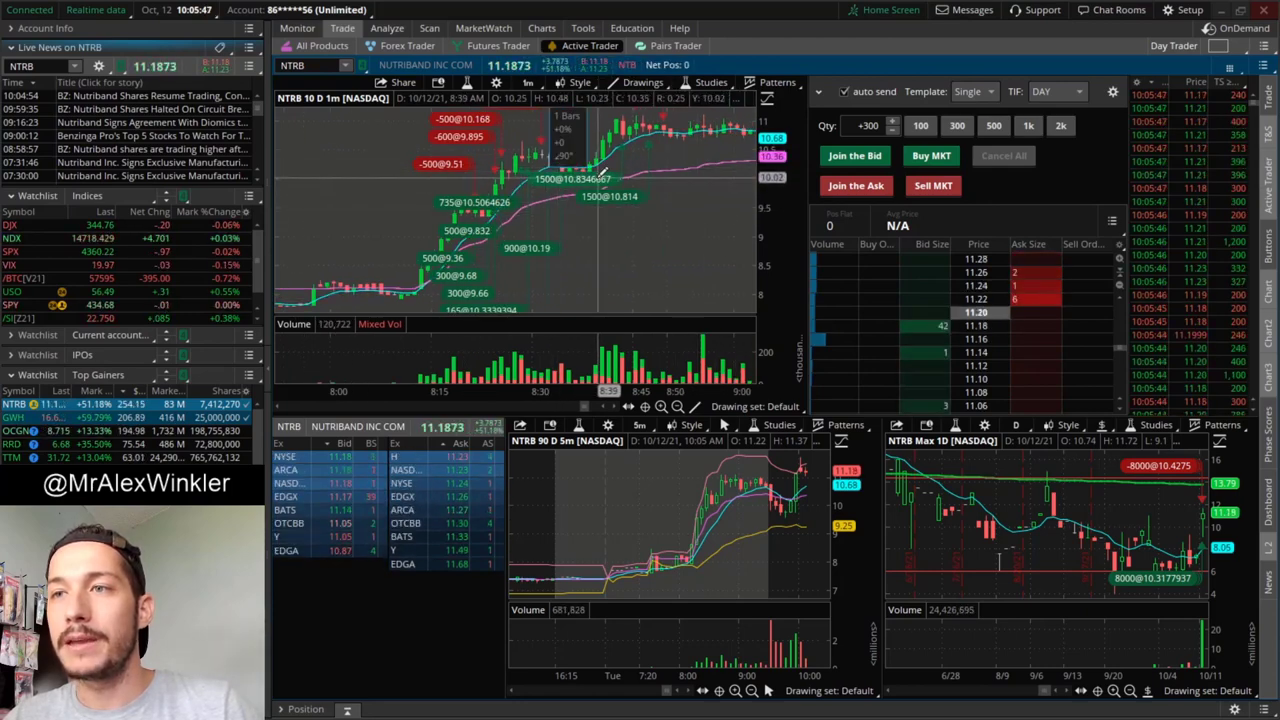
Examine NTRB's trades around the 9:30 open and the price move around 10:00 on the one-minute chart
scroll(629, 120, "down", 2)
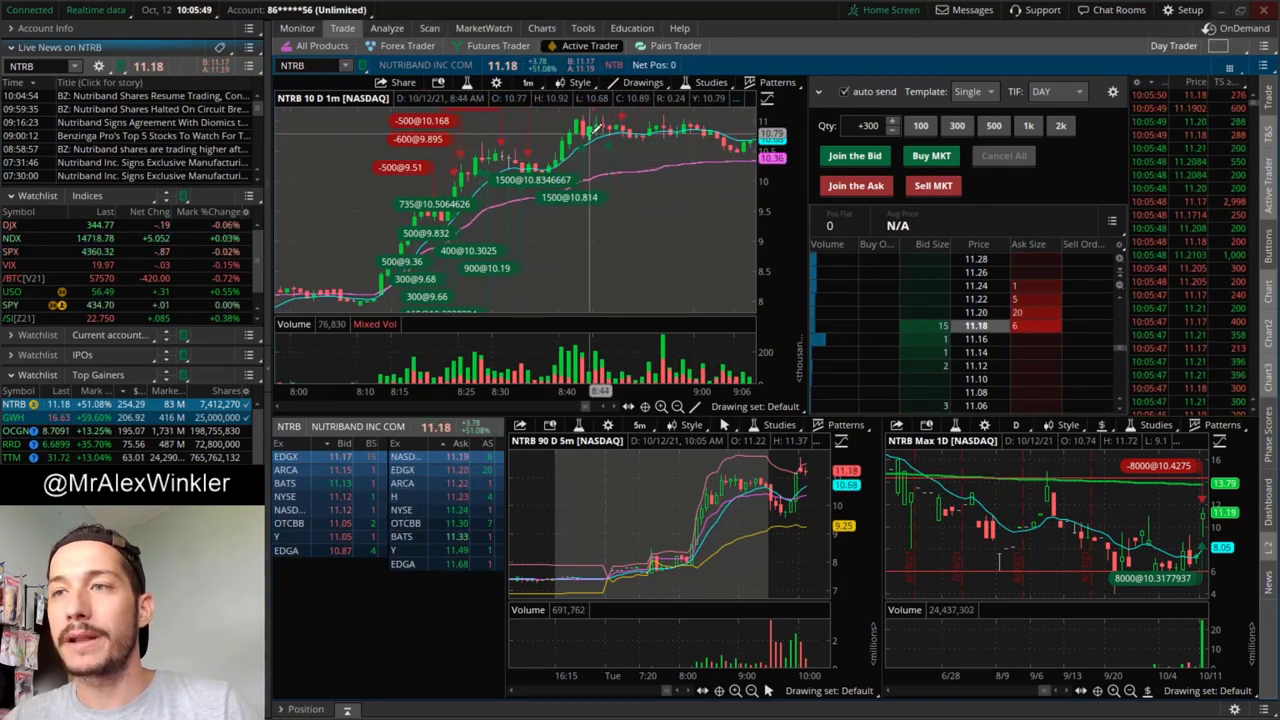
scroll(631, 162, "down", 3)
scroll(591, 252, "down", 8)
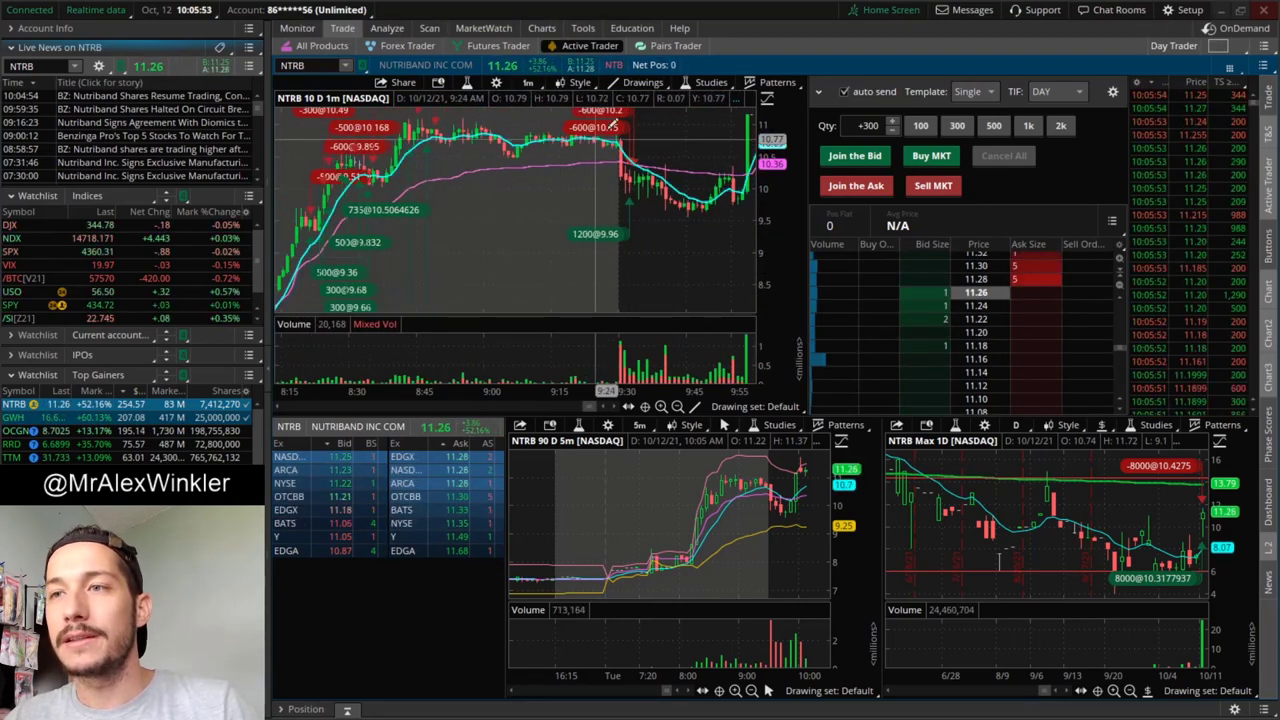
scroll(630, 190, "down", 3)
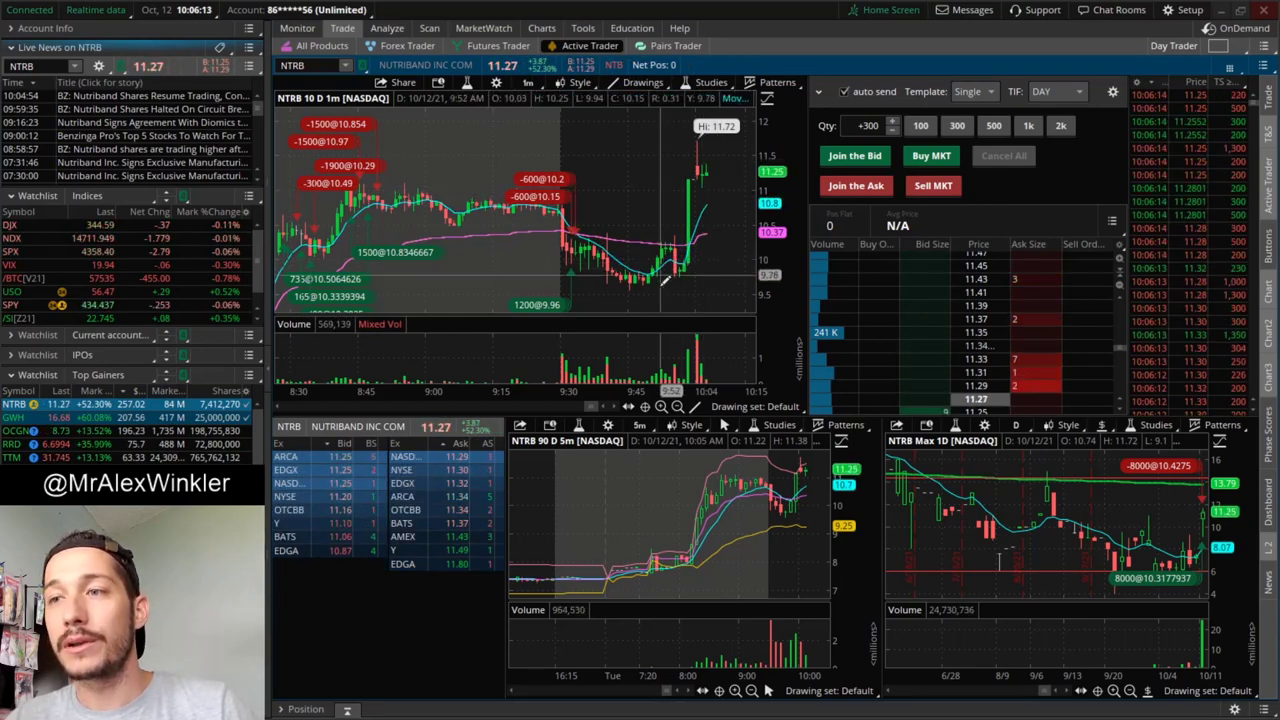
left_click_drag(691, 269, 731, 133)
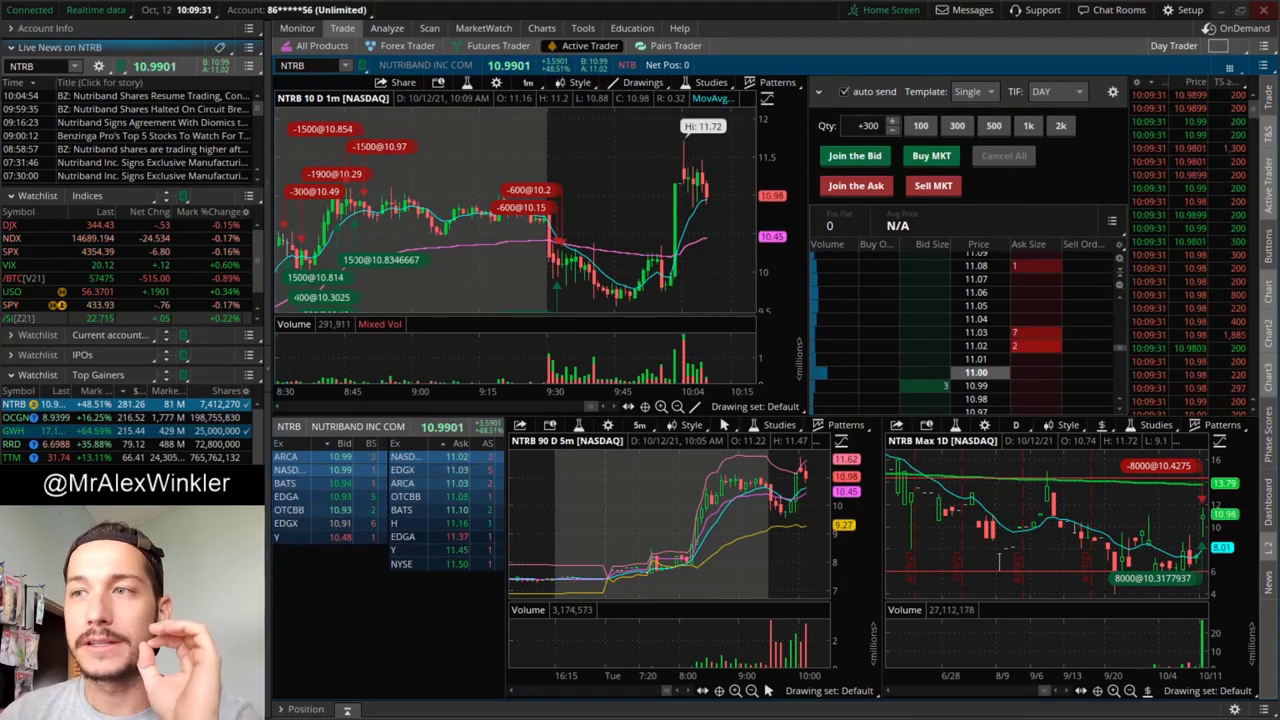
Load the symbol PTGX in Active Trader and examine the 10/11 trades shortly before 10:00 on the one-minute chart
left_click(300, 64)
type("PTGX")
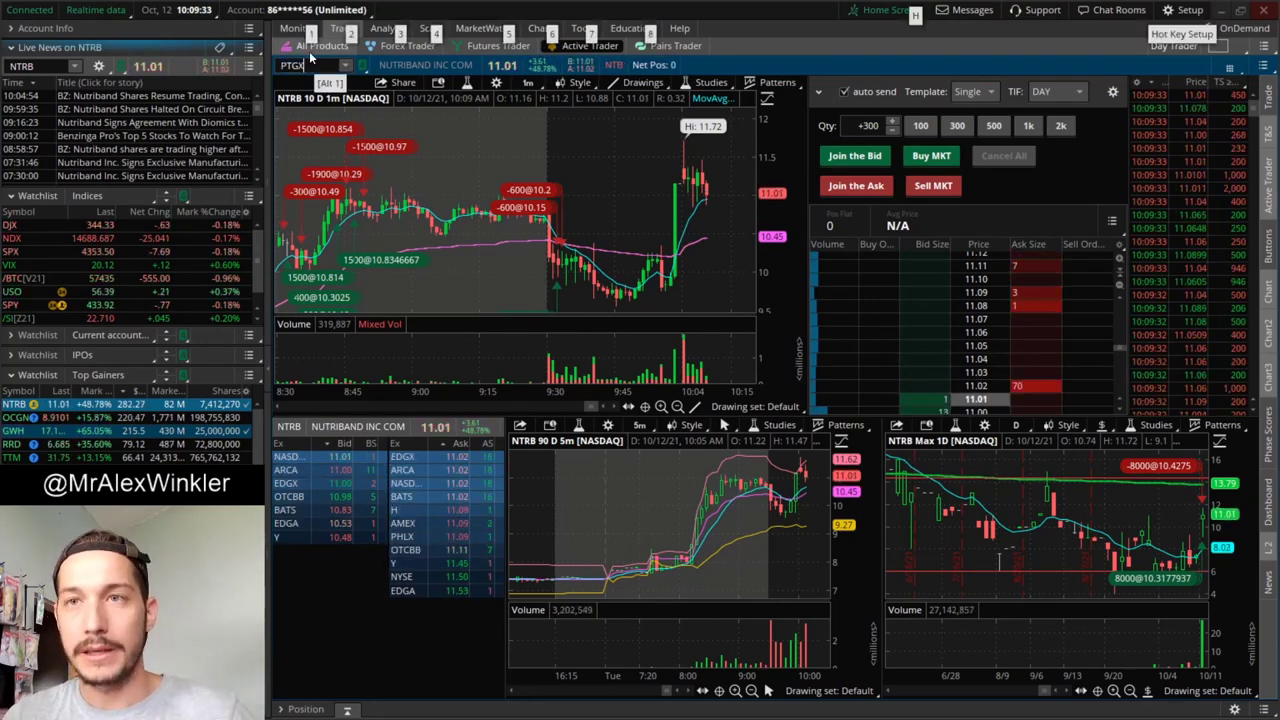
key("Return")
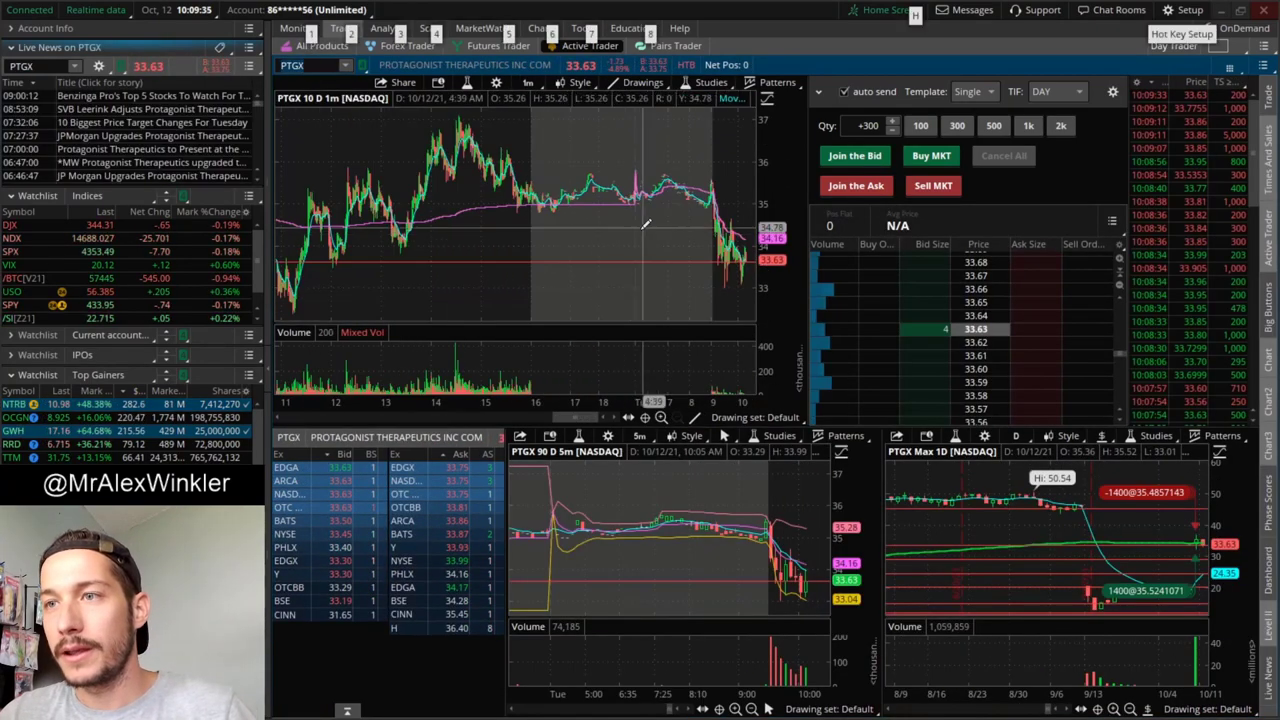
scroll(636, 230, "up", 10)
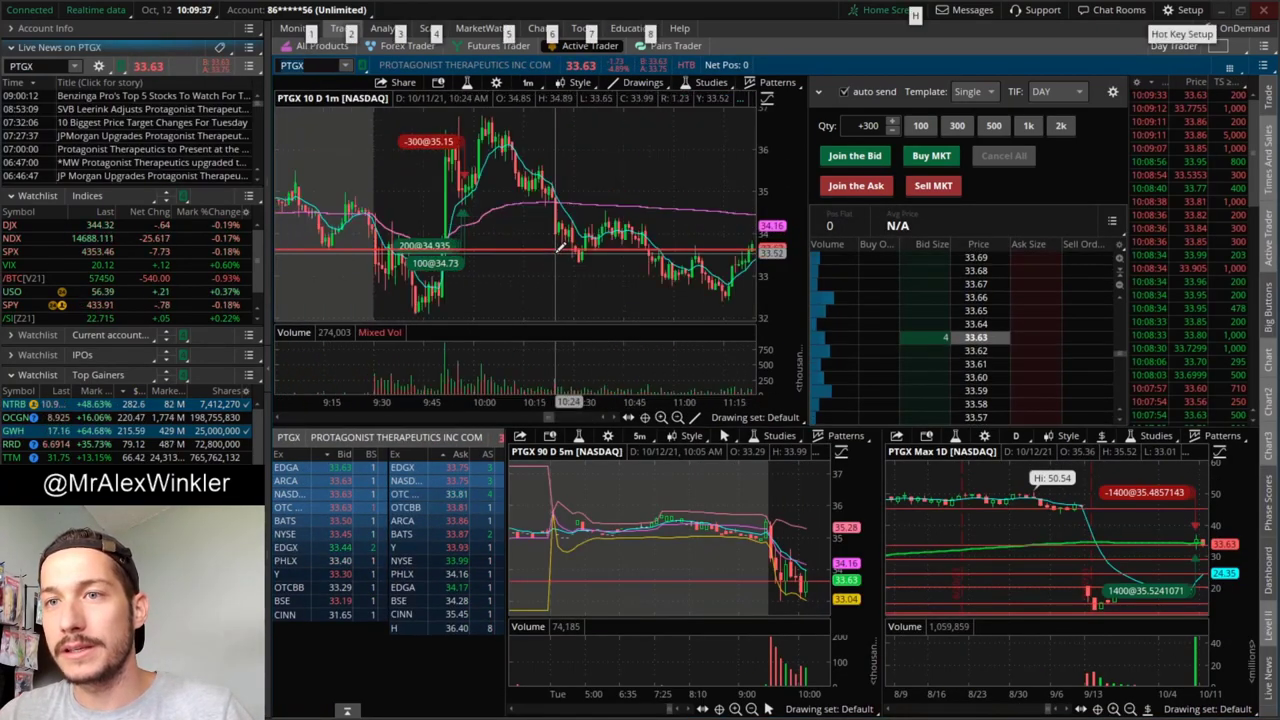
scroll(540, 248, "up", 5)
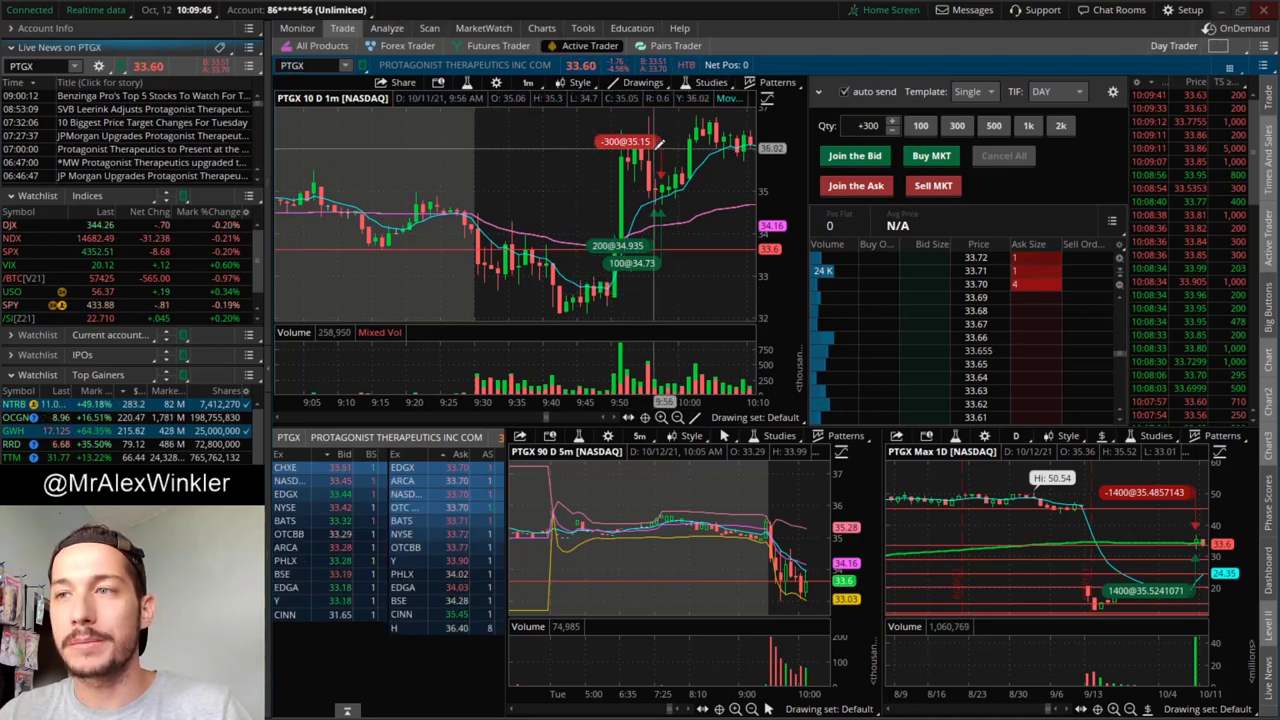
Review PTGX's price action across the rest of 10/11 and the earlier trades from that morning's premarket
scroll(680, 130, "down", 8)
scroll(389, 157, "up", 2)
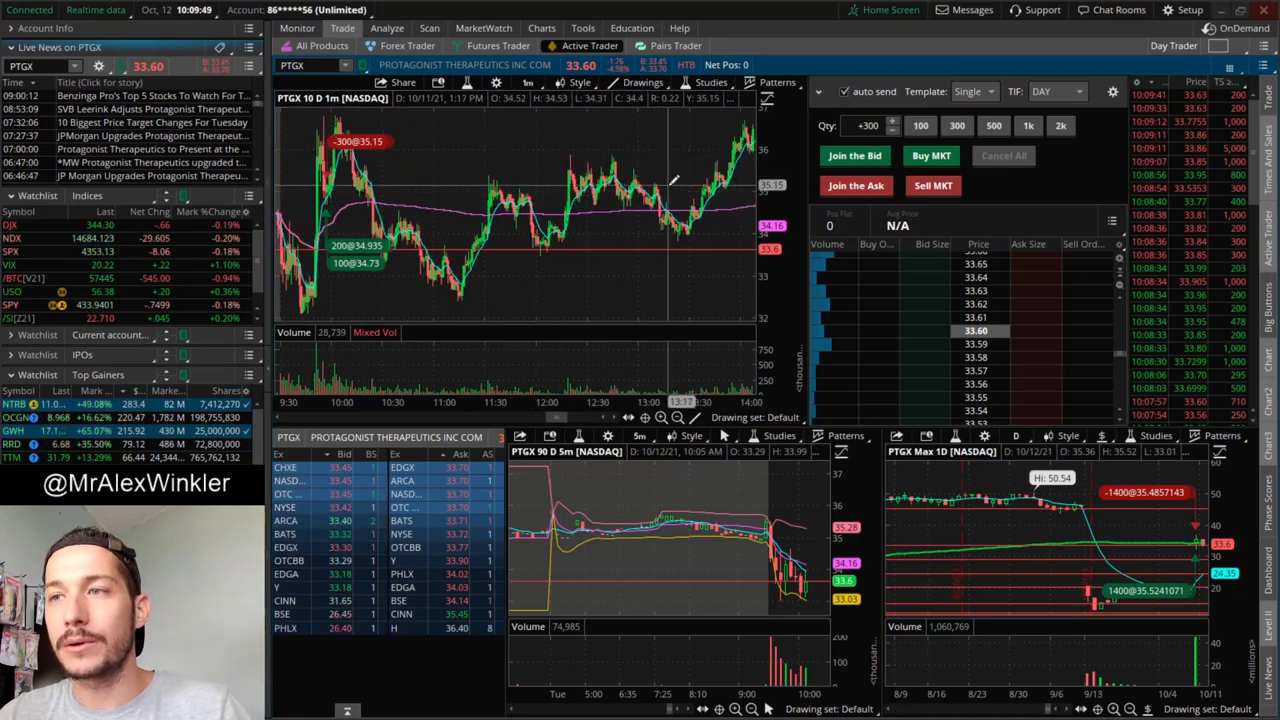
left_click_drag(565, 417, 574, 413)
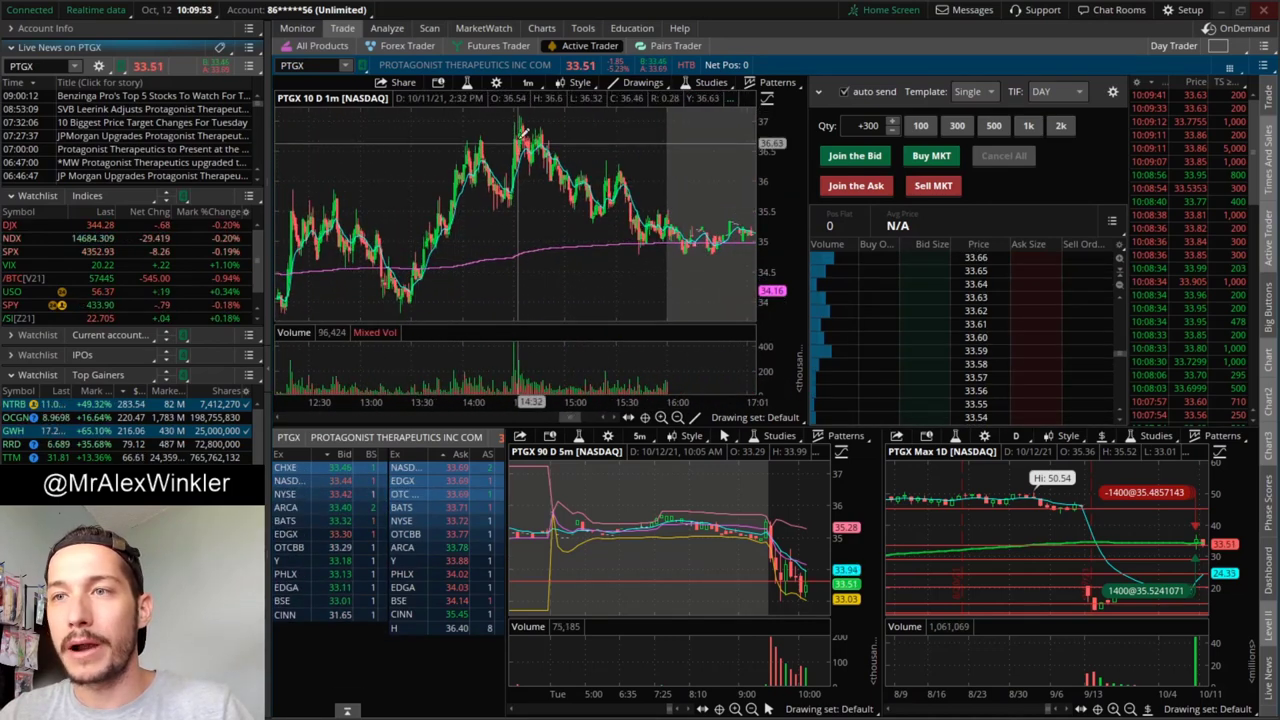
scroll(380, 286, "down", 5)
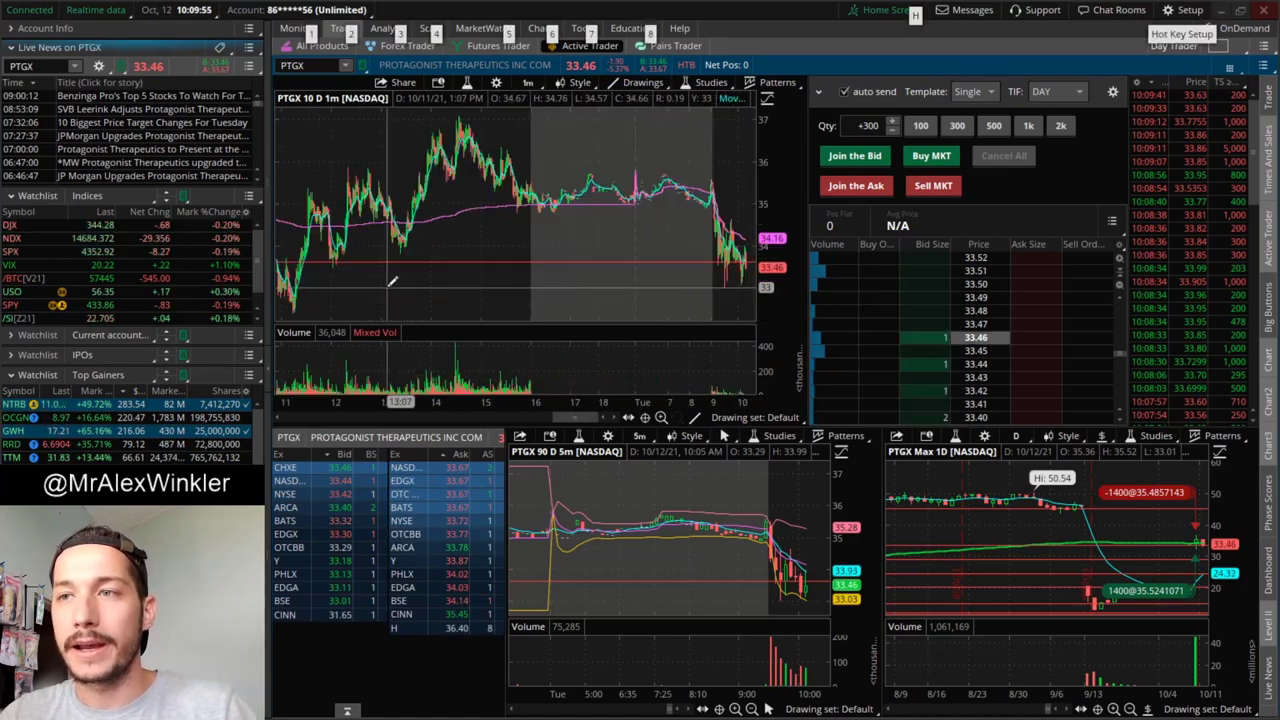
scroll(540, 401, "up", 5)
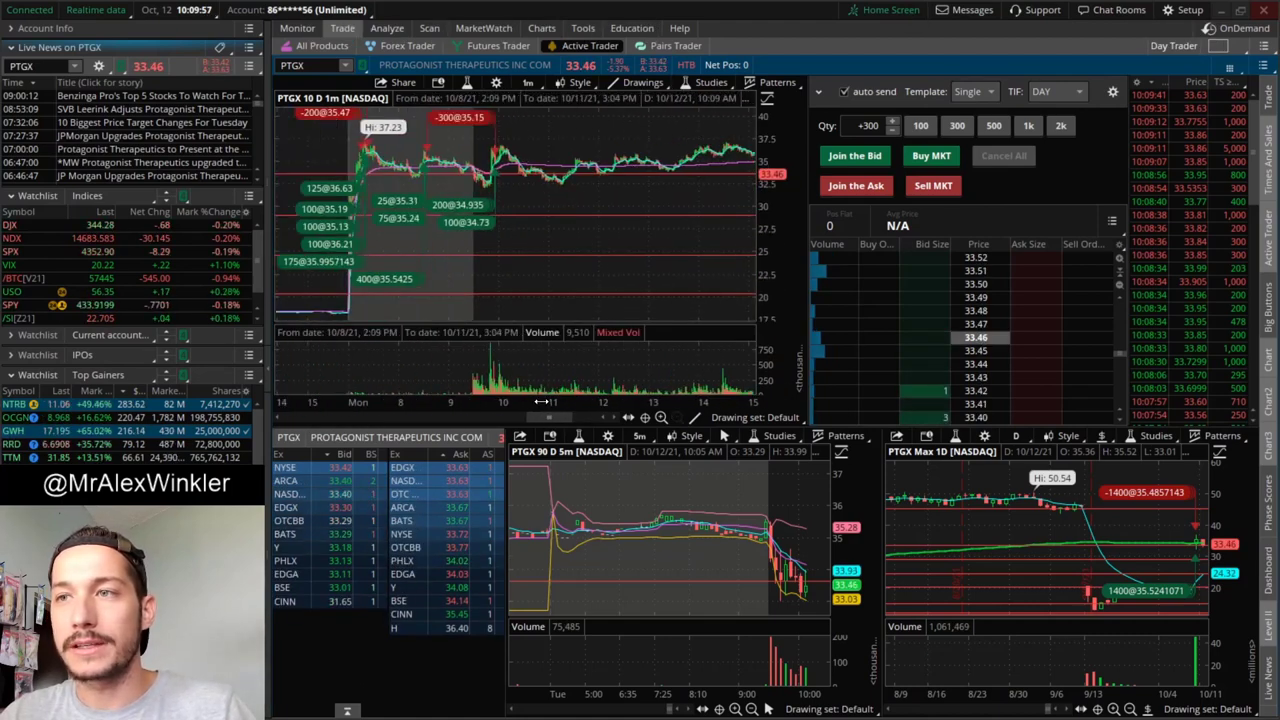
left_click_drag(670, 190, 630, 181)
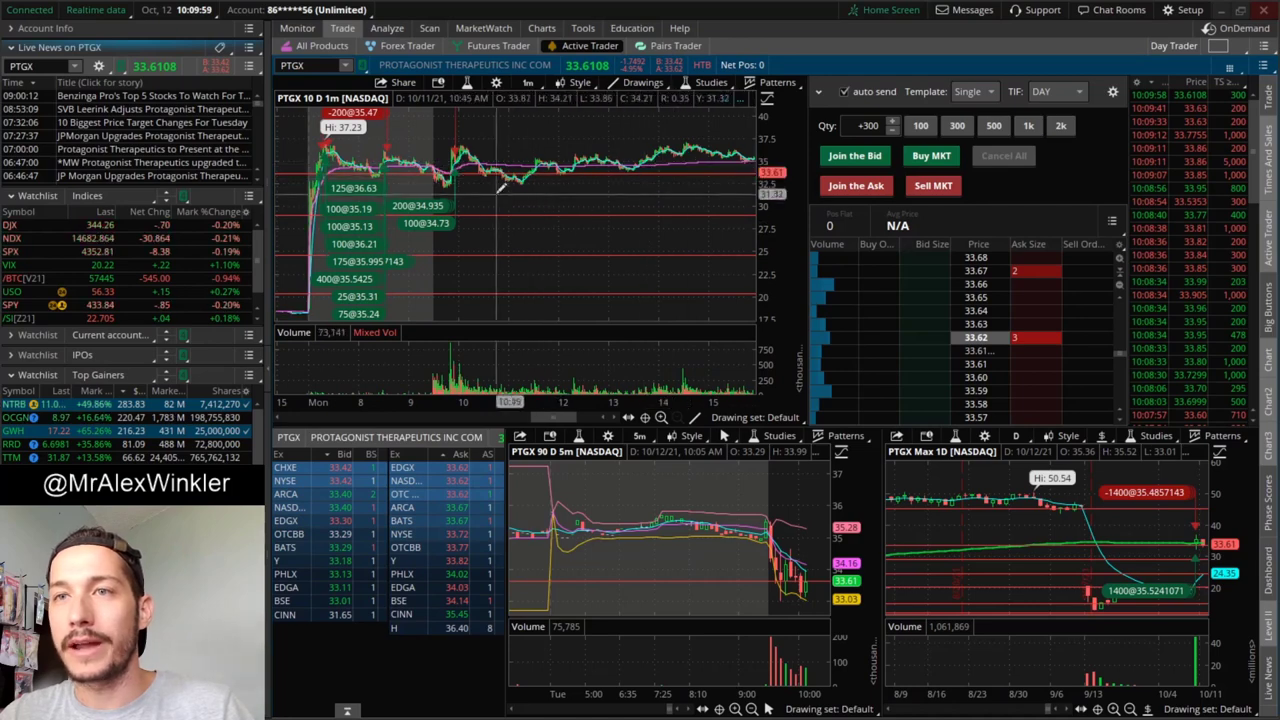
Reload NTRB from the Top Gainers watchlist, examine its one-minute price action after the open, and check its full-size daily chart
left_click(125, 405)
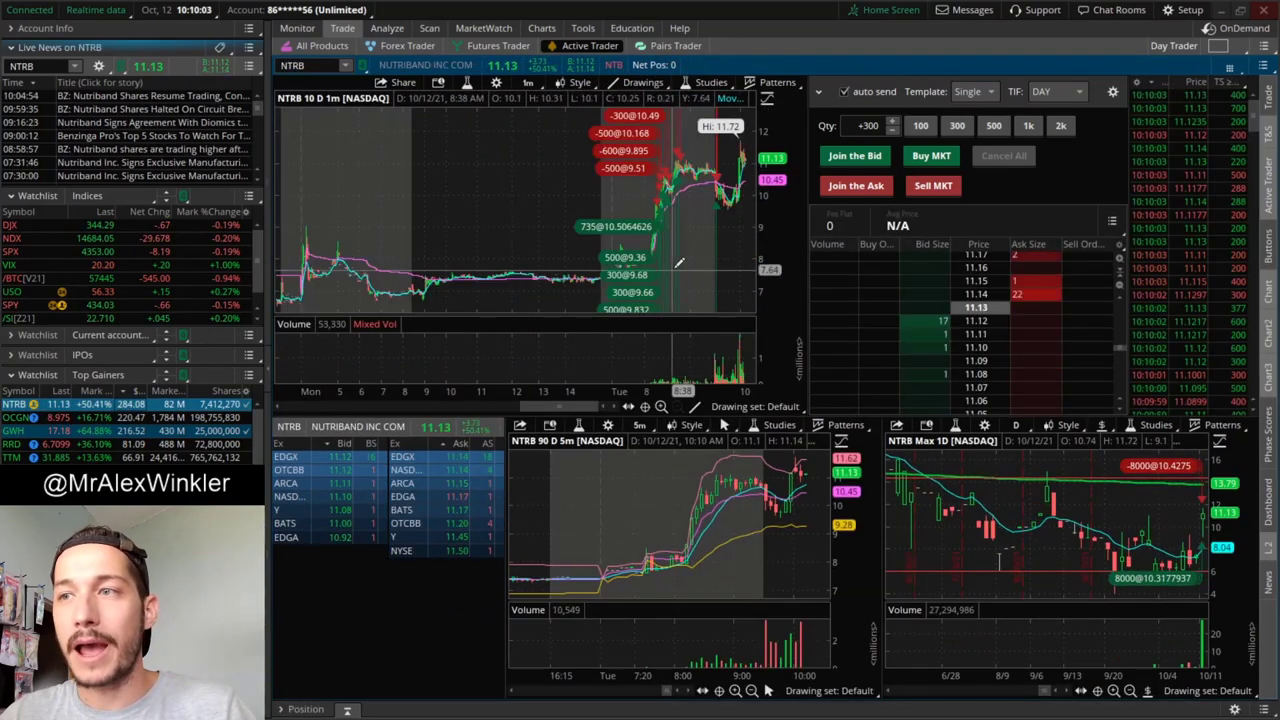
key("alt")
scroll(698, 248, "up", 5)
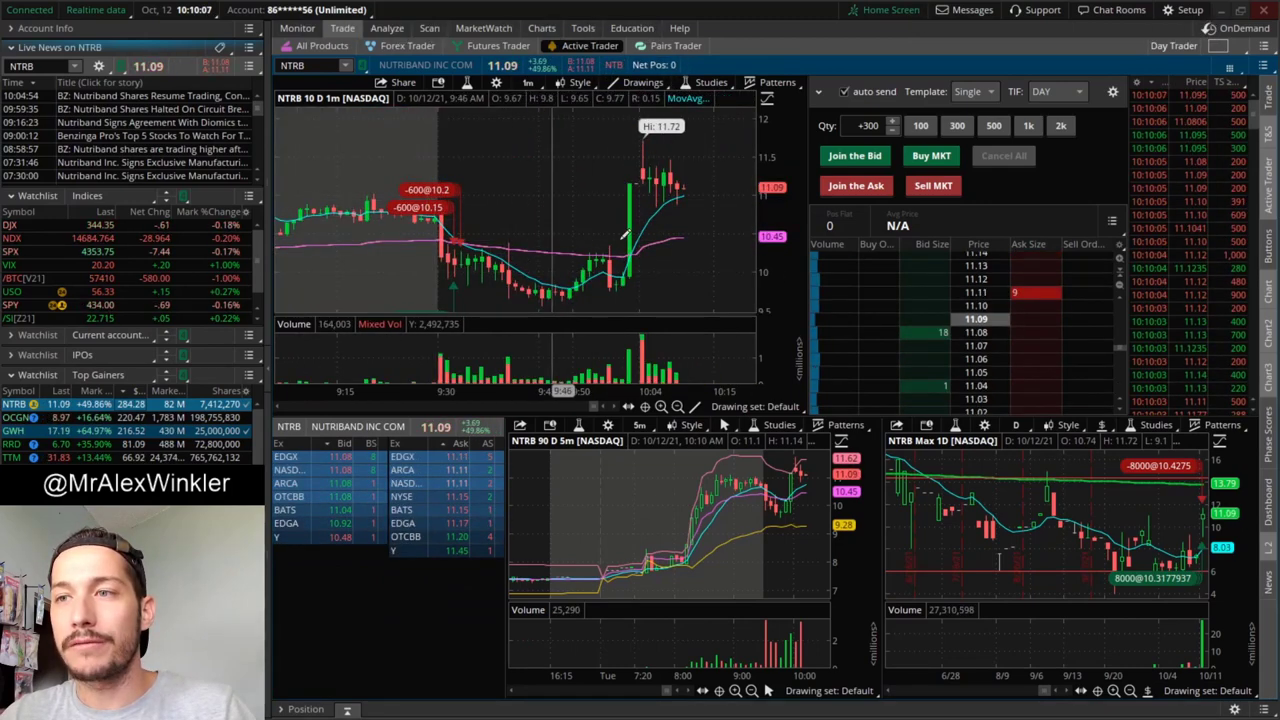
left_click_drag(614, 284, 683, 133)
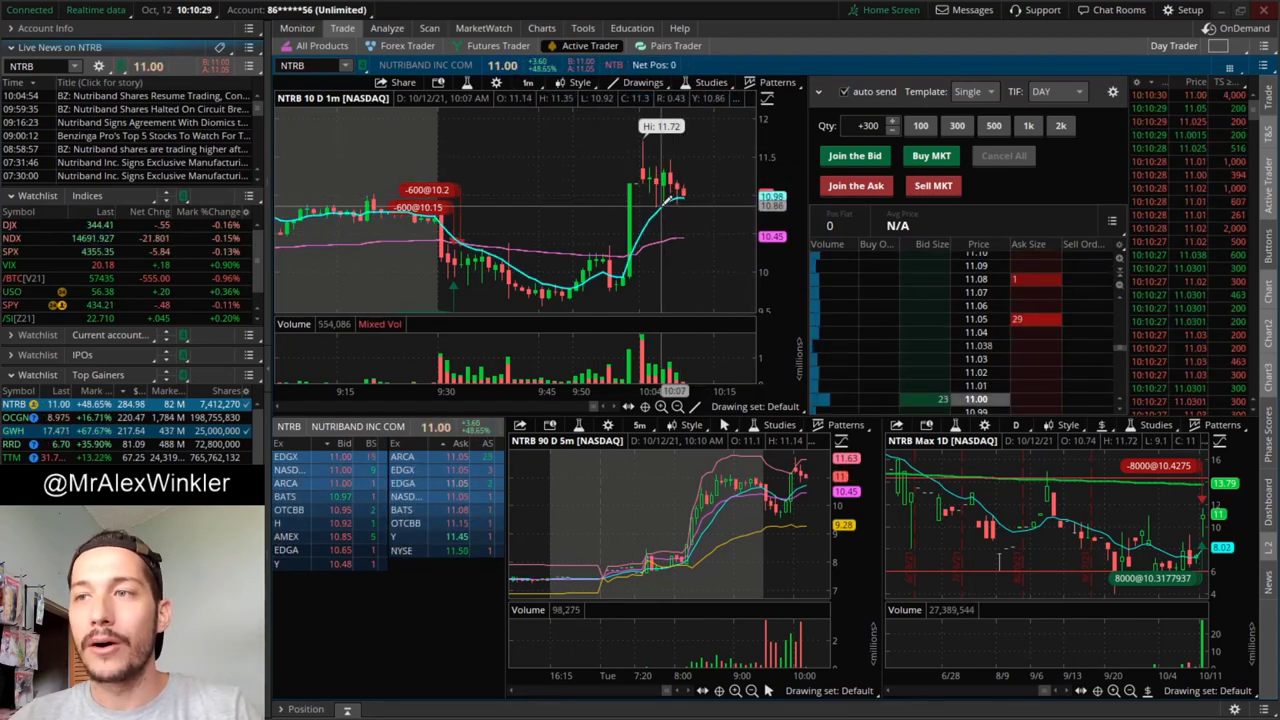
left_click_drag(669, 175, 677, 160)
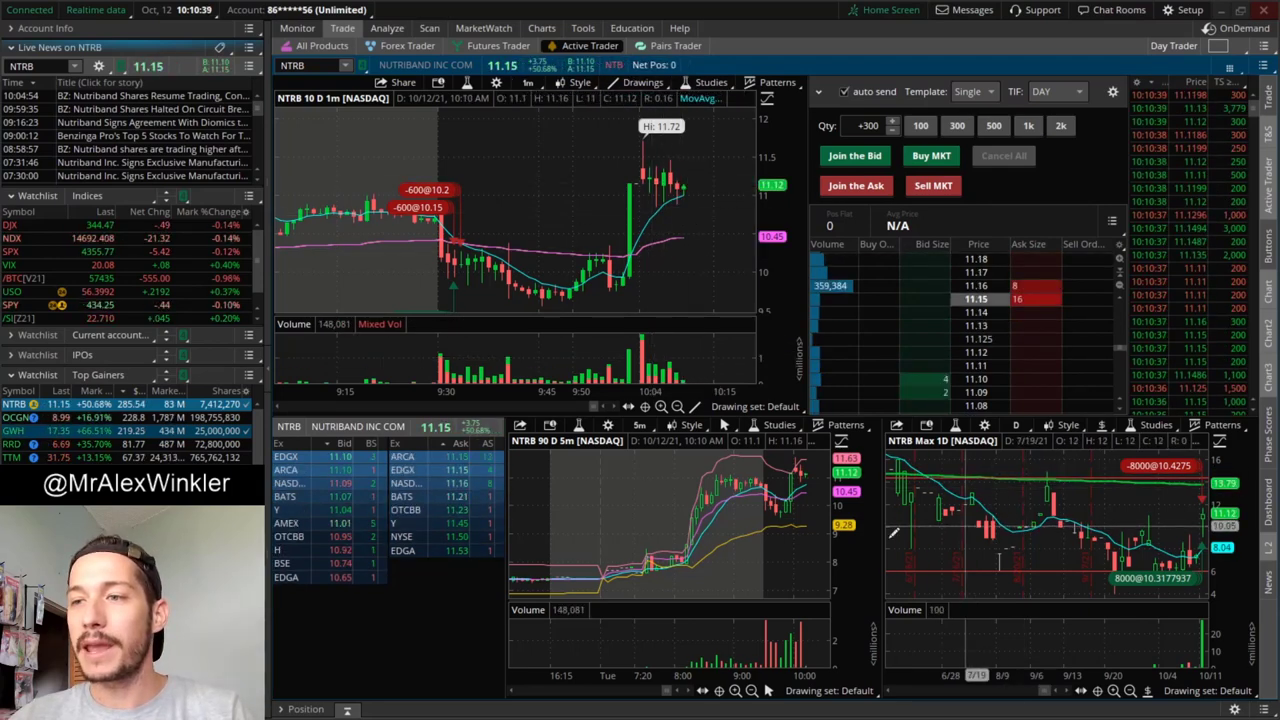
left_click(541, 28)
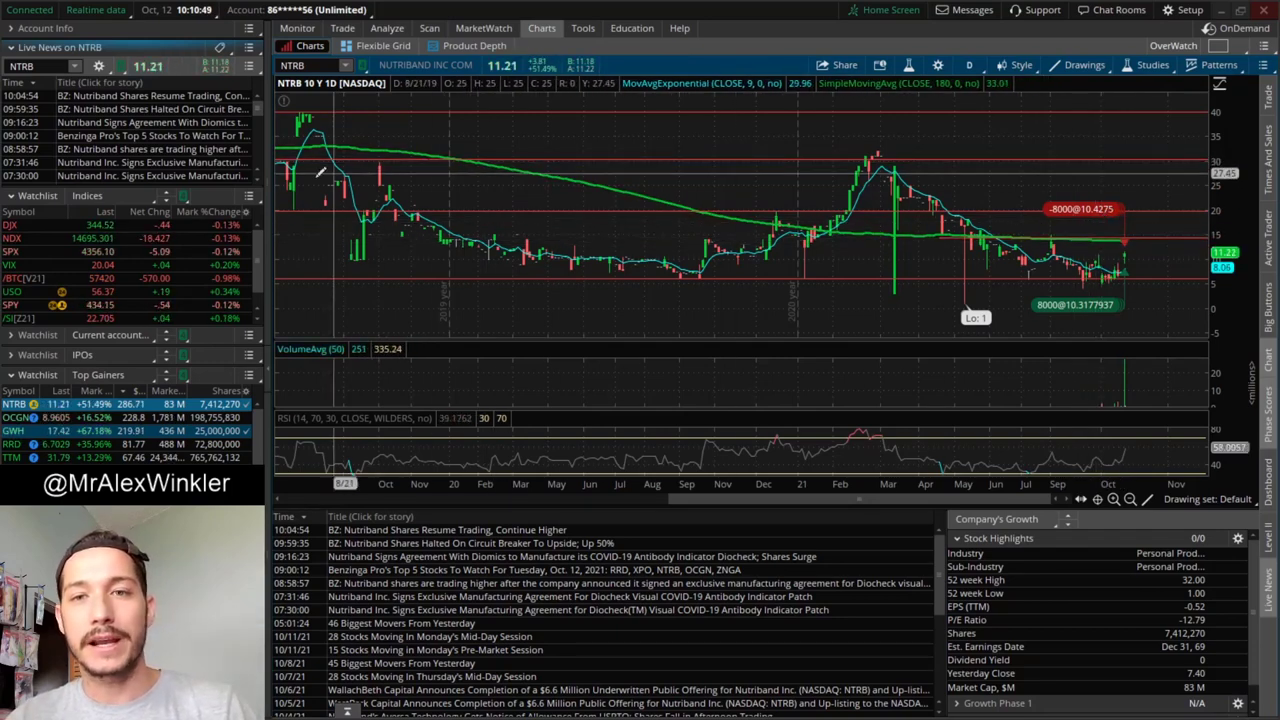
Load GWH from the Top Gainers watchlist and examine its one-minute chart around the open in Active Trader
left_click(15, 430)
left_click(342, 28)
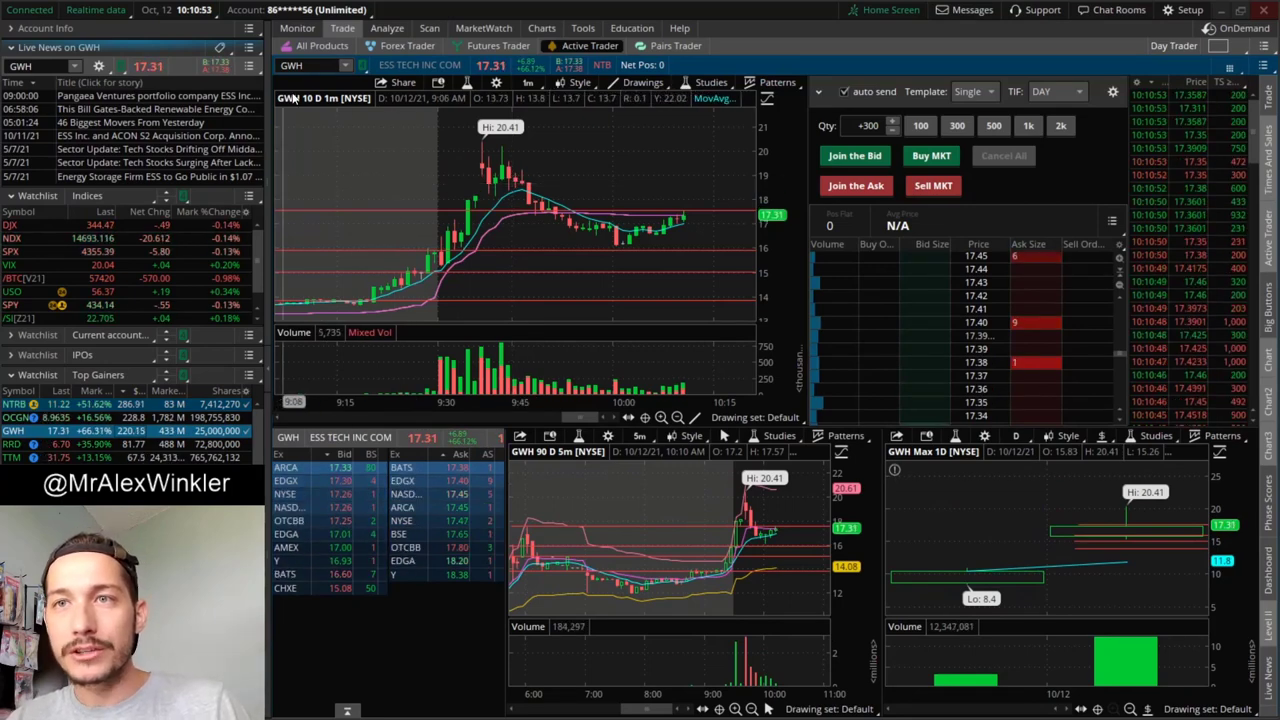
scroll(609, 177, "down", 3)
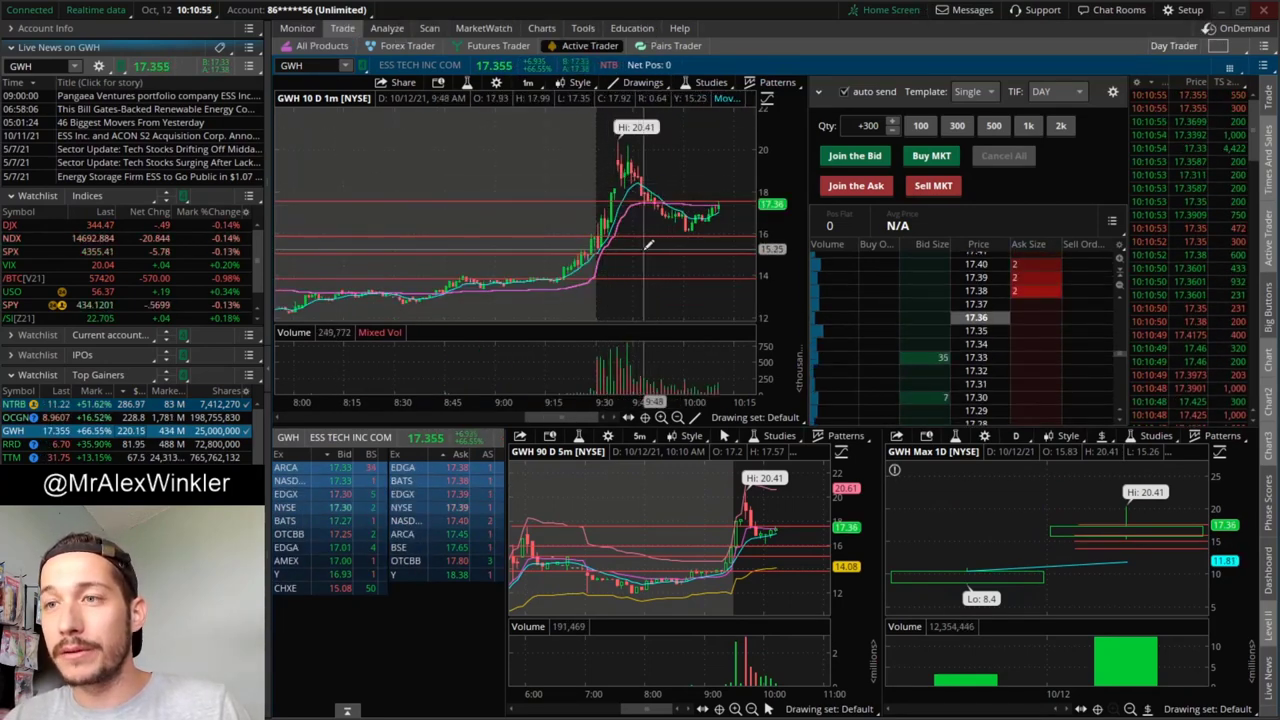
scroll(647, 244, "up", 3)
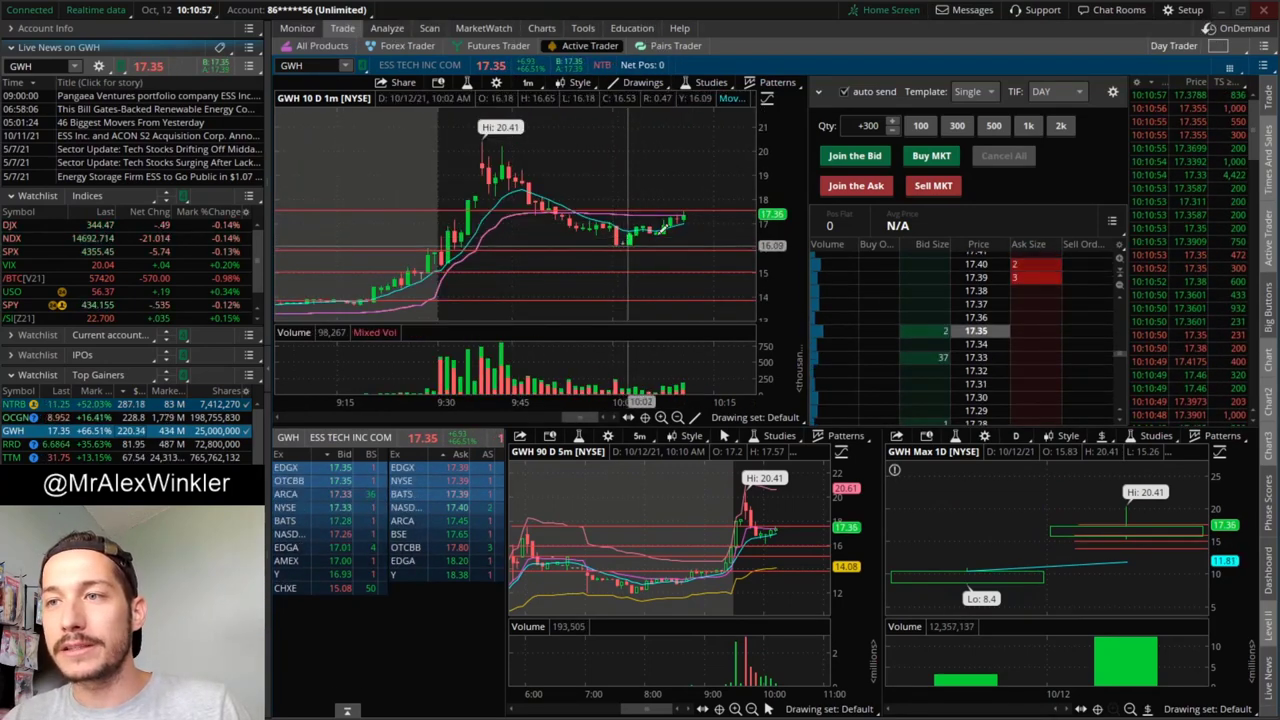
Review GWH's one-minute price action from the 20.41 high through the pullback after 10:00, and check its full-size daily chart
left_click_drag(617, 247, 709, 213)
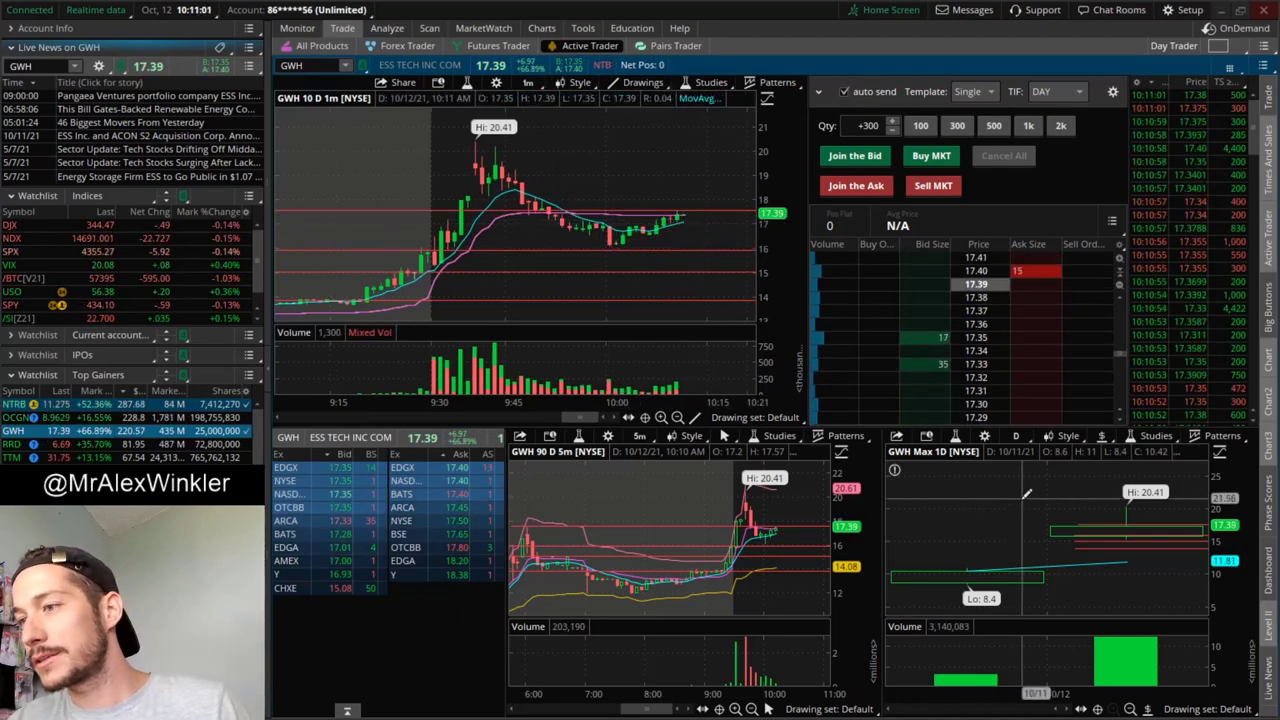
scroll(525, 235, "up", 3)
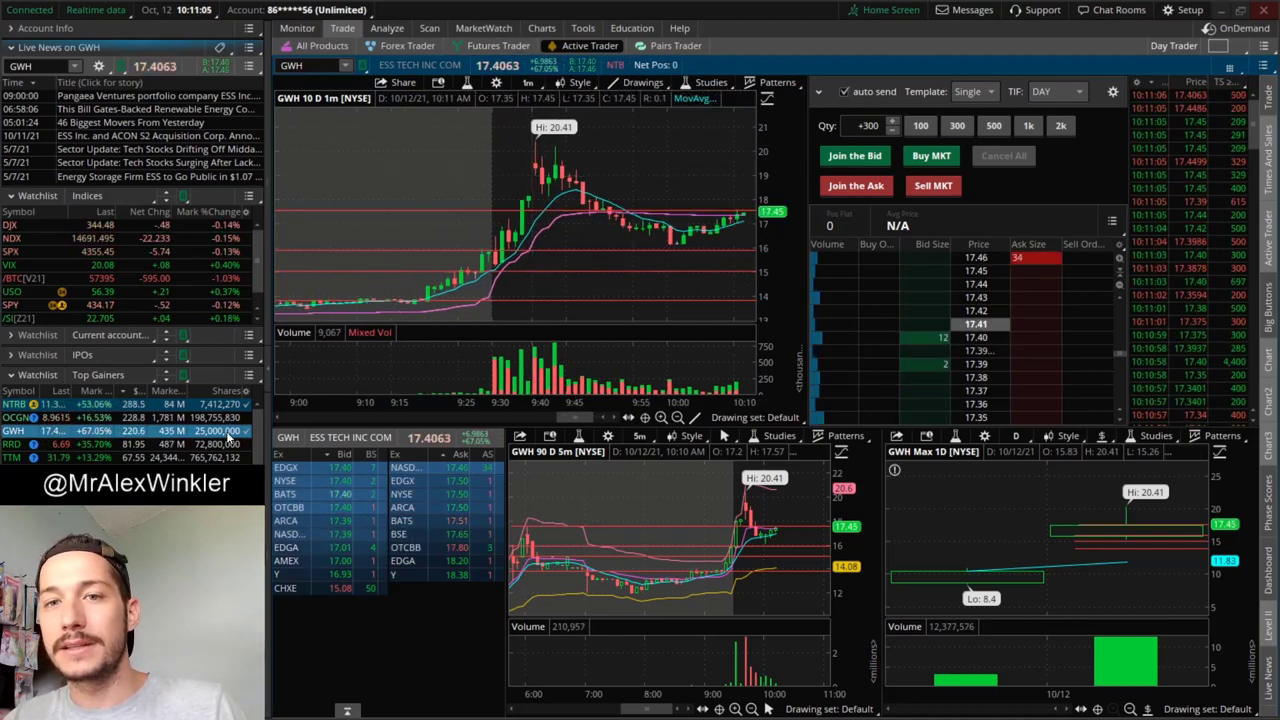
scroll(599, 170, "down", 3)
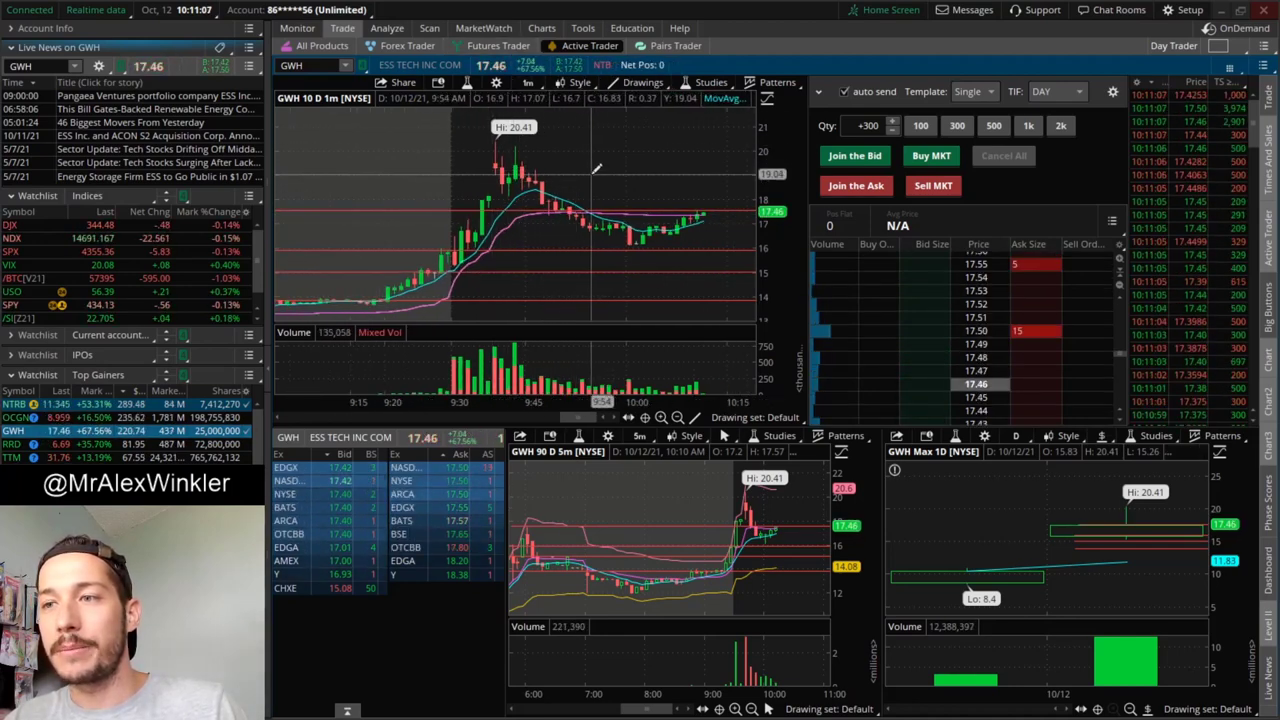
left_click(541, 28)
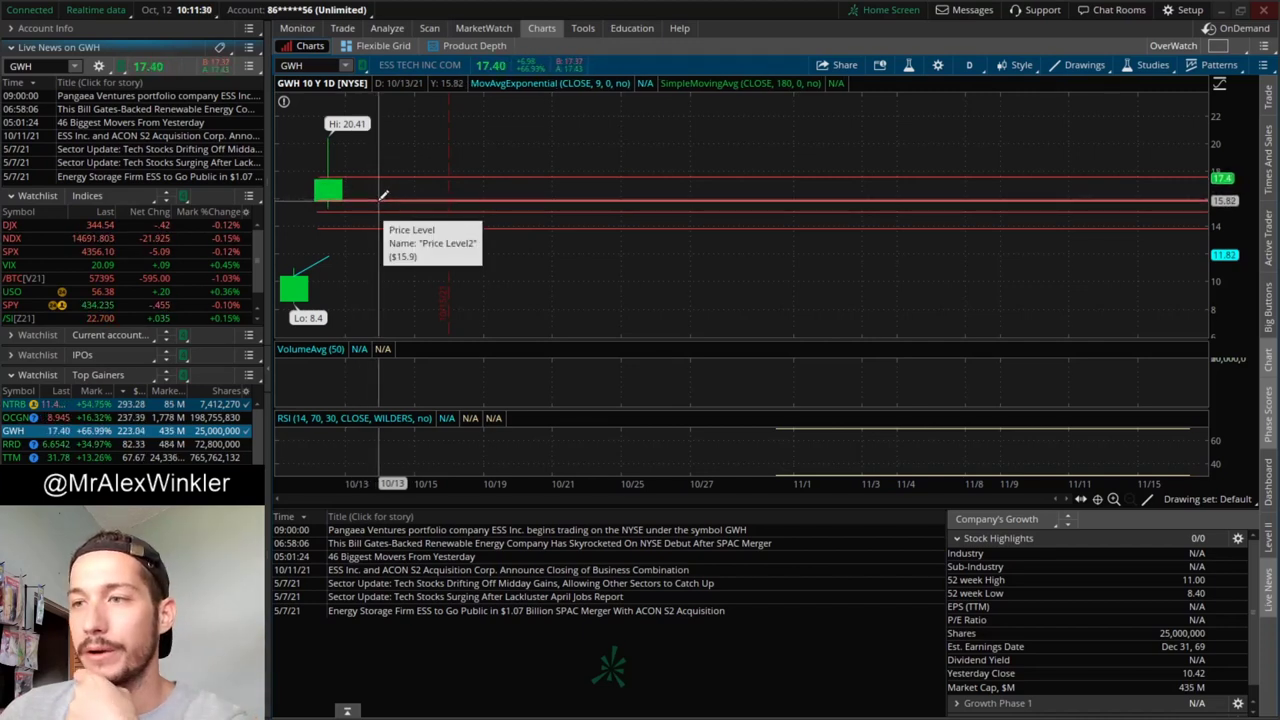
Show the activity and positions for the Roth IRA account
left_click(300, 28)
left_click(330, 10)
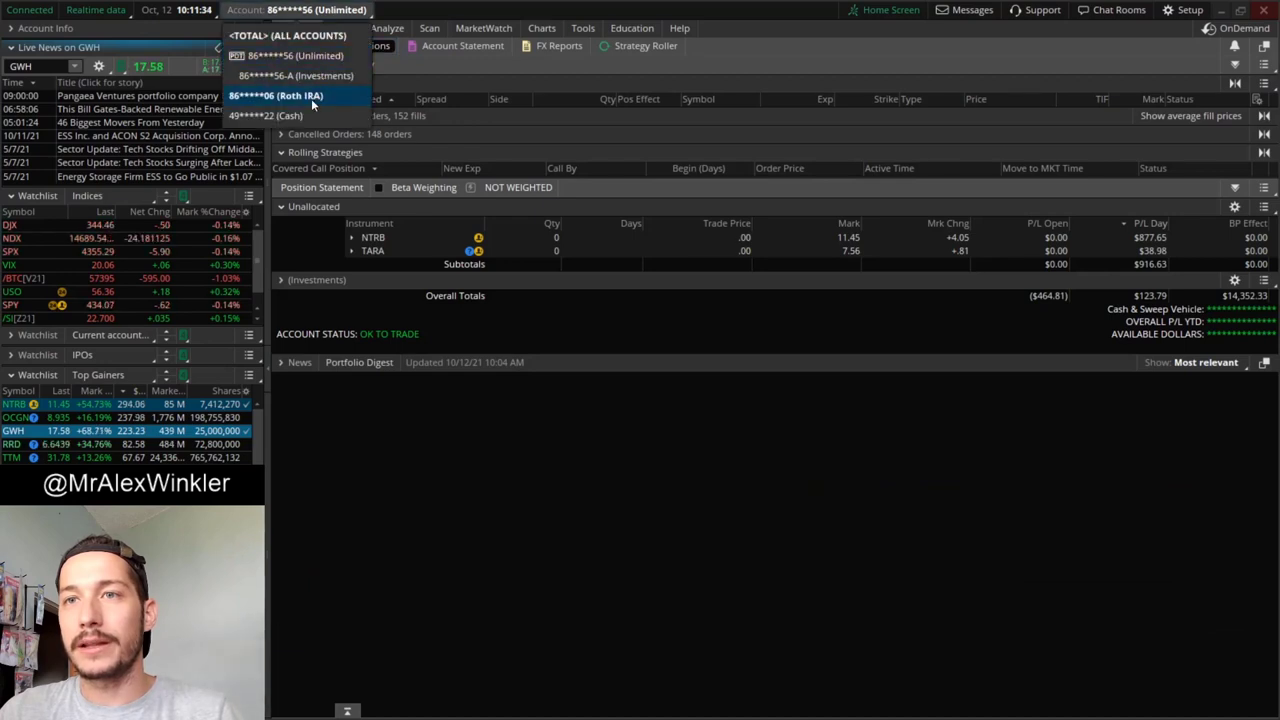
left_click(310, 97)
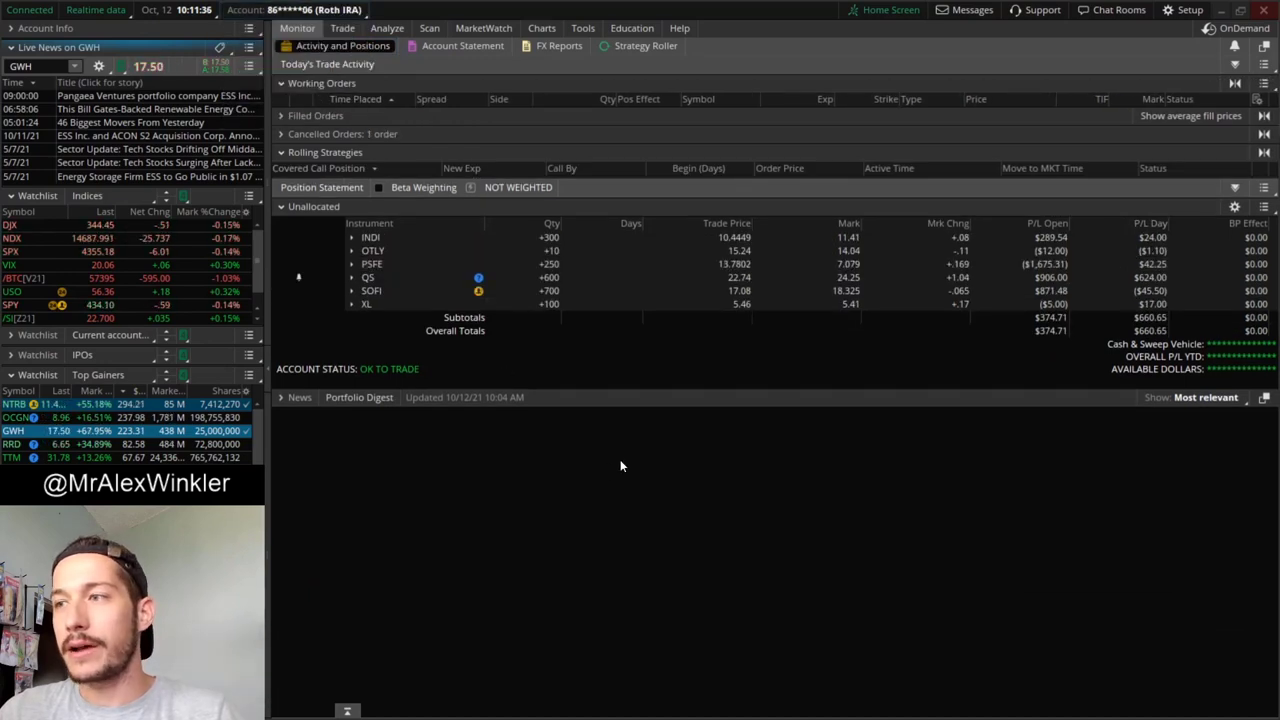